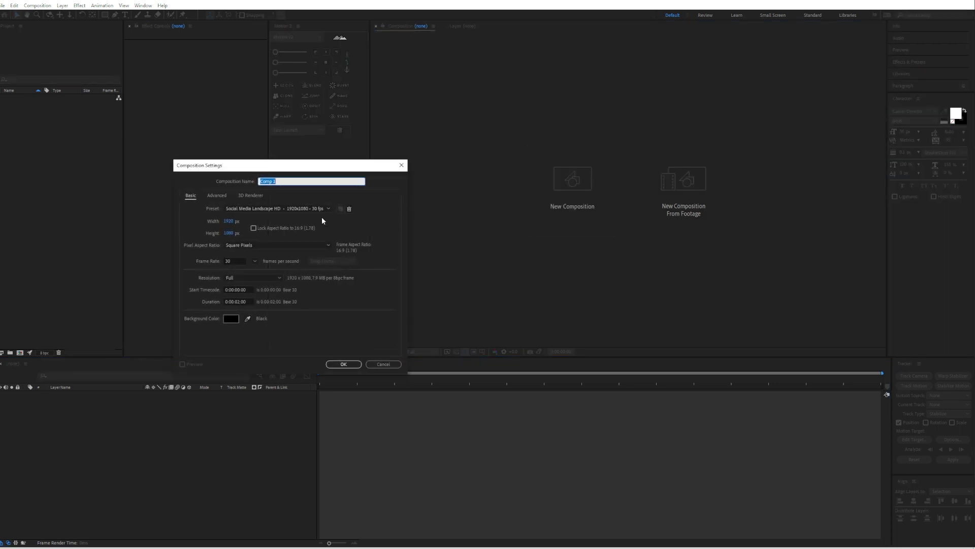
Name the new 1920×1080, 30 fps black-background composition '++Main' and confirm it
{"action": "type", "text": "++Main++"}
{"action": "left_click", "coordinate": [344, 364]}
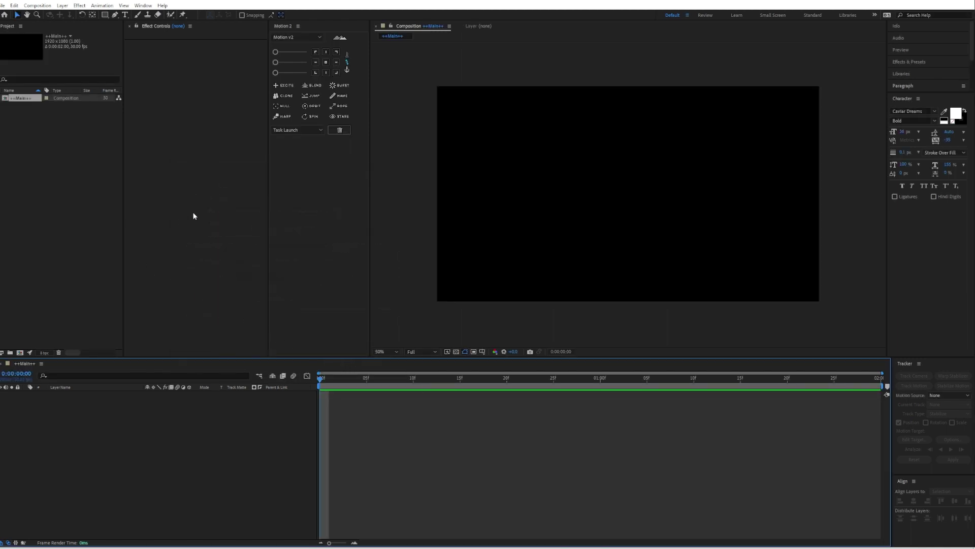
Add a rectangle shape layer filling the whole composition and rename it BG
{"action": "double_click", "coordinate": [105, 15]}
{"action": "left_click", "coordinate": [96, 396]}
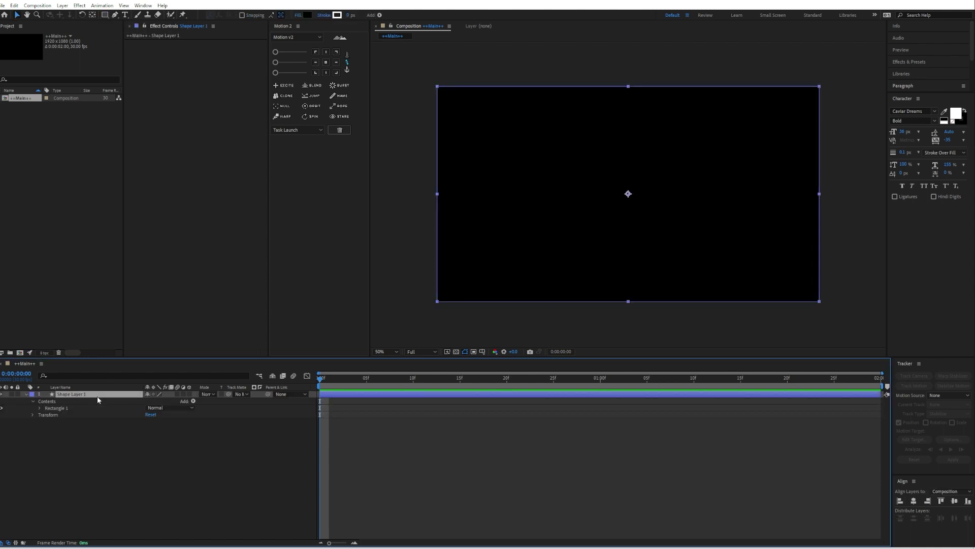
{"action": "right_click", "coordinate": [96, 395]}
{"action": "left_click", "coordinate": [125, 374]}
{"action": "type", "text": "BG"}
{"action": "key", "text": "Return"}
{"action": "key", "text": "F2"}
{"action": "left_click", "coordinate": [86, 395]}
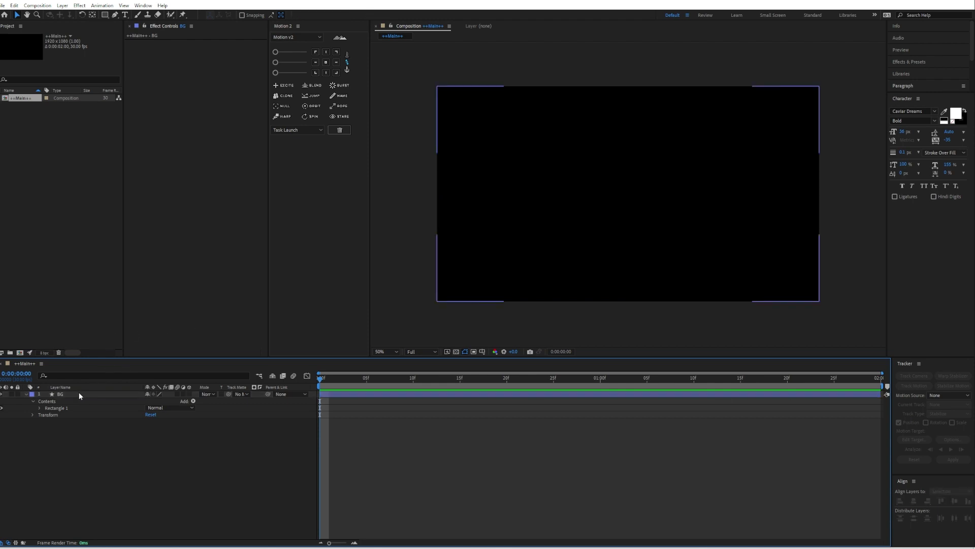
{"action": "key", "text": "u"}
{"action": "left_click", "coordinate": [100, 432]}
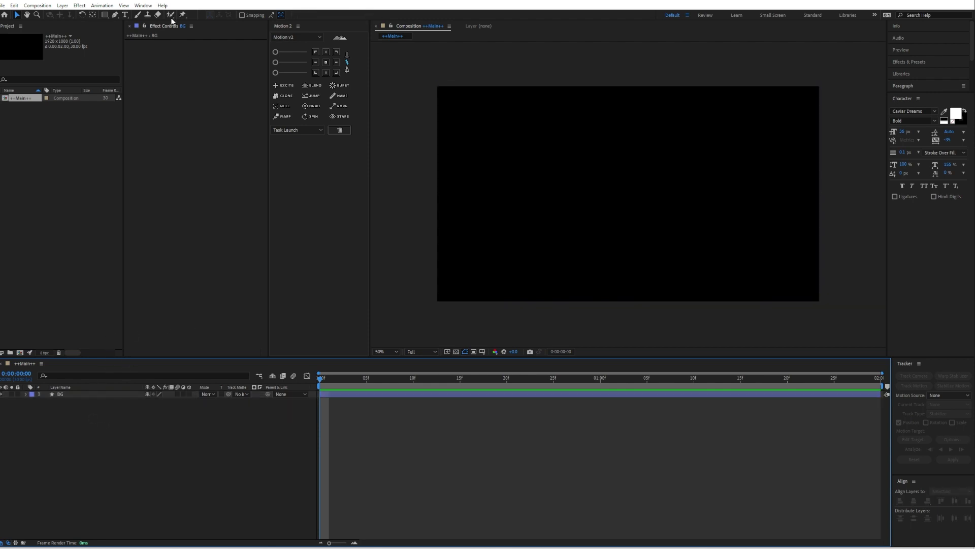
Type TEXT in a new white text layer and centre it in the composition
{"action": "left_click", "coordinate": [125, 14]}
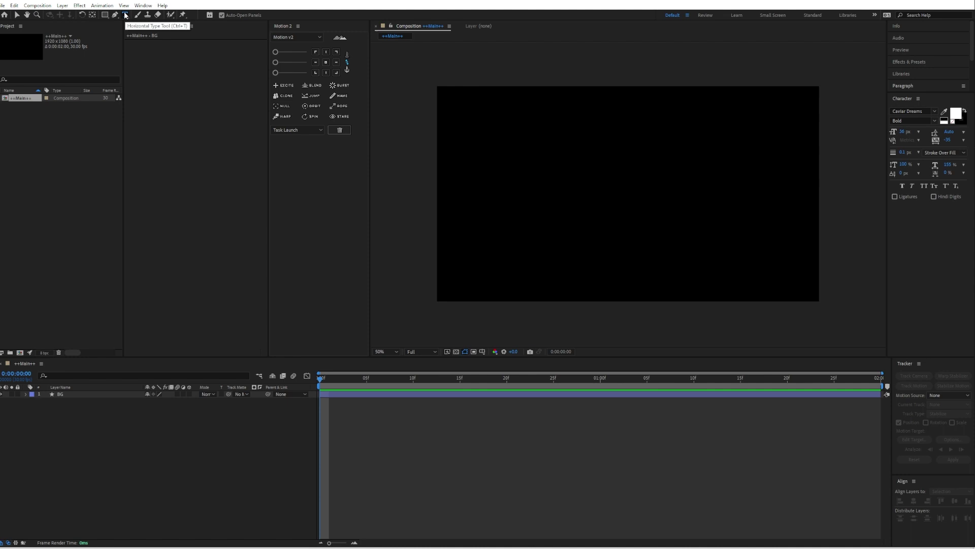
{"action": "left_click", "coordinate": [560, 190]}
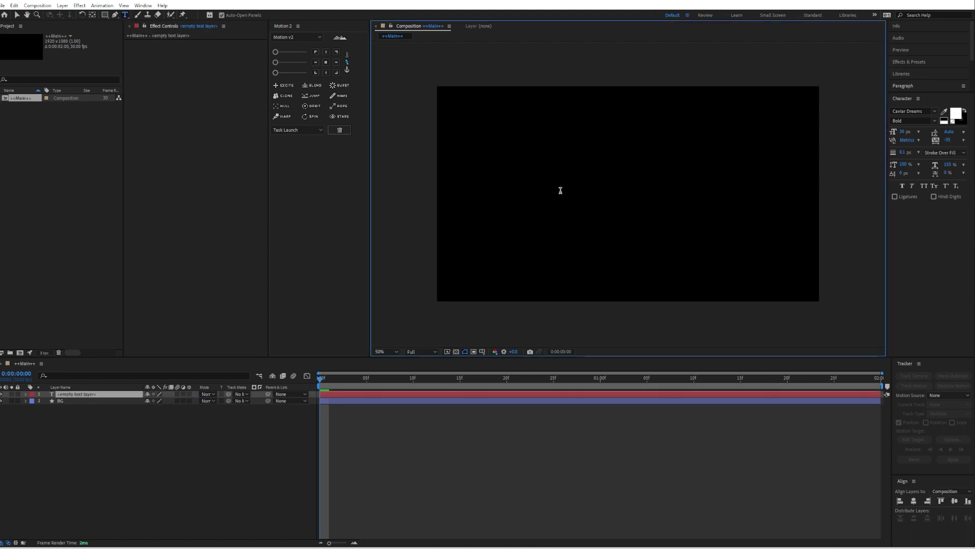
{"action": "type", "text": "TEXT"}
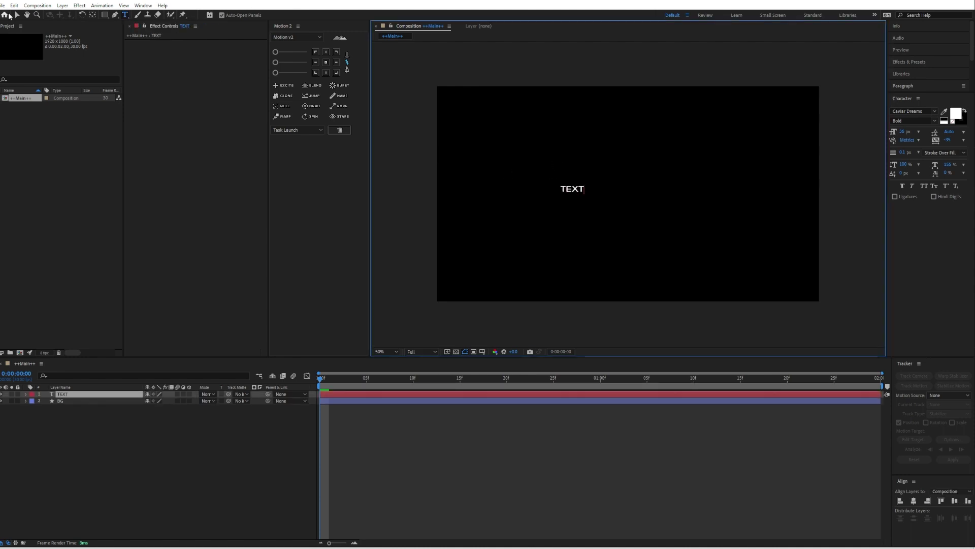
{"action": "left_click", "coordinate": [17, 15]}
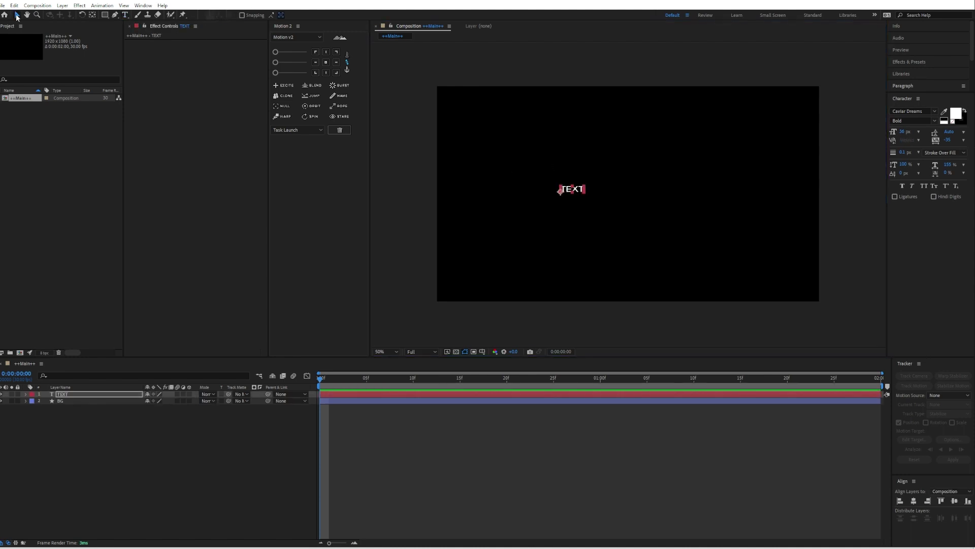
{"action": "left_click", "coordinate": [916, 503]}
{"action": "left_click", "coordinate": [954, 502]}
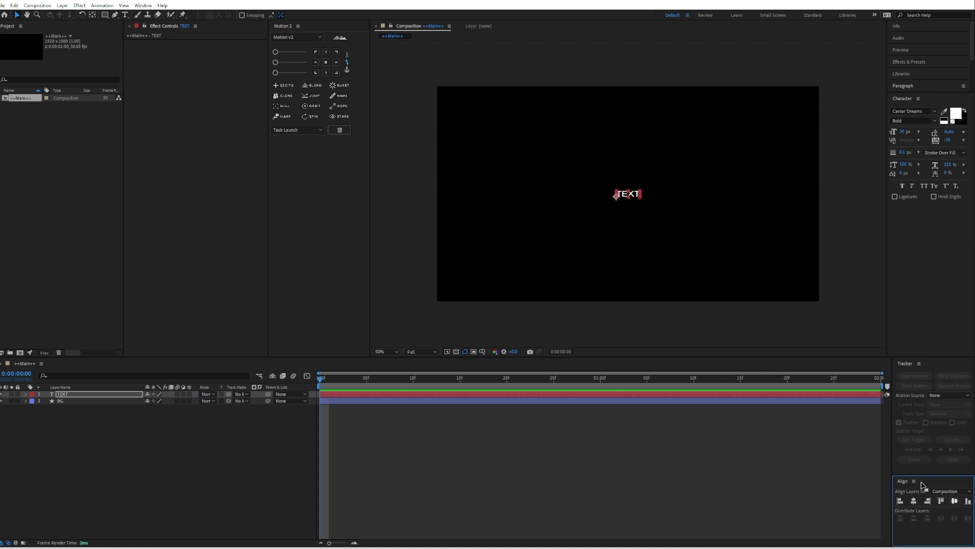
Scale TEXT up to about 376%, re-centre it, and centre its anchor point
{"action": "left_click", "coordinate": [125, 392]}
{"action": "key", "text": "s"}
{"action": "left_click_drag", "start_coordinate": [160, 400], "coordinate": [264, 395]}
{"action": "left_click", "coordinate": [913, 501]}
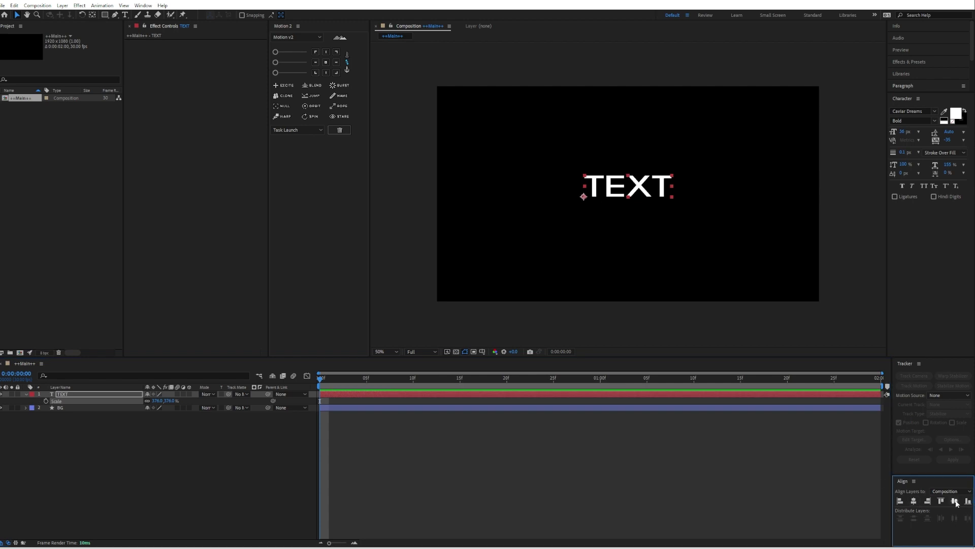
{"action": "left_click", "coordinate": [955, 502]}
{"action": "left_click", "coordinate": [326, 62]}
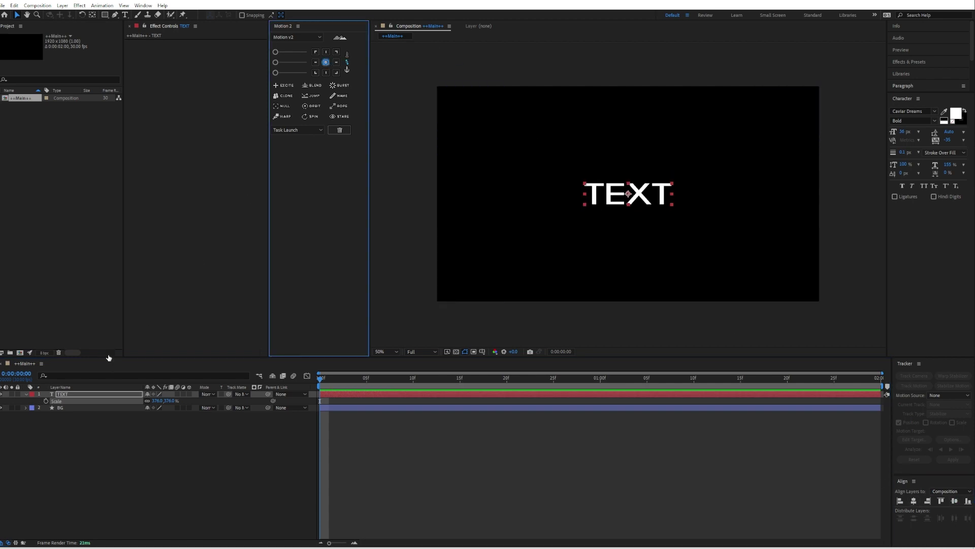
Duplicate the TEXT layer to create TEXT 2
{"action": "left_click", "coordinate": [72, 392]}
{"action": "key", "text": "ctrl+d"}
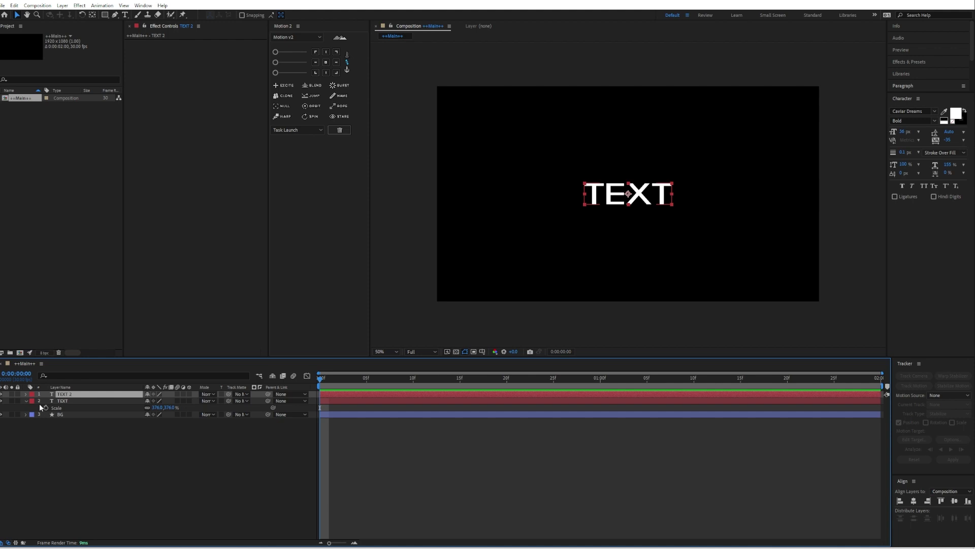
{"action": "left_click", "coordinate": [26, 401]}
{"action": "left_click_drag", "start_coordinate": [69, 404], "coordinate": [69, 397]}
Draw a thin closed four-point mask along the bottom edge of the original TEXT layer's letters
{"action": "left_click", "coordinate": [67, 401]}
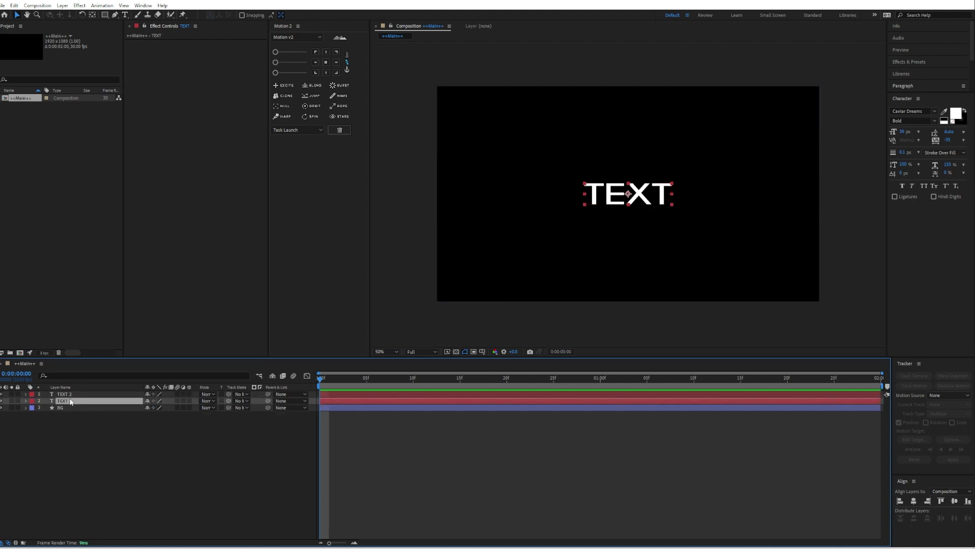
{"action": "left_click", "coordinate": [115, 16]}
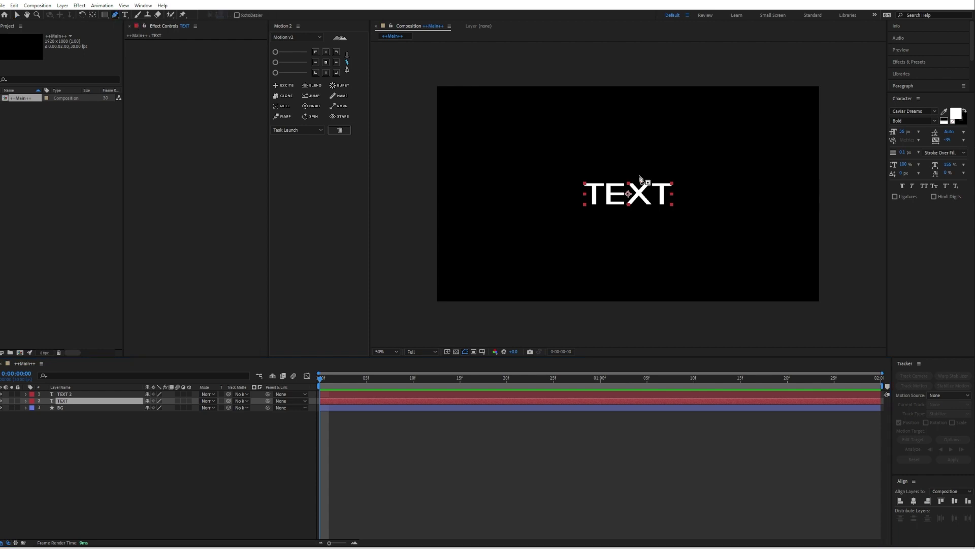
{"action": "left_click", "coordinate": [676, 200]}
{"action": "left_click", "coordinate": [584, 211]}
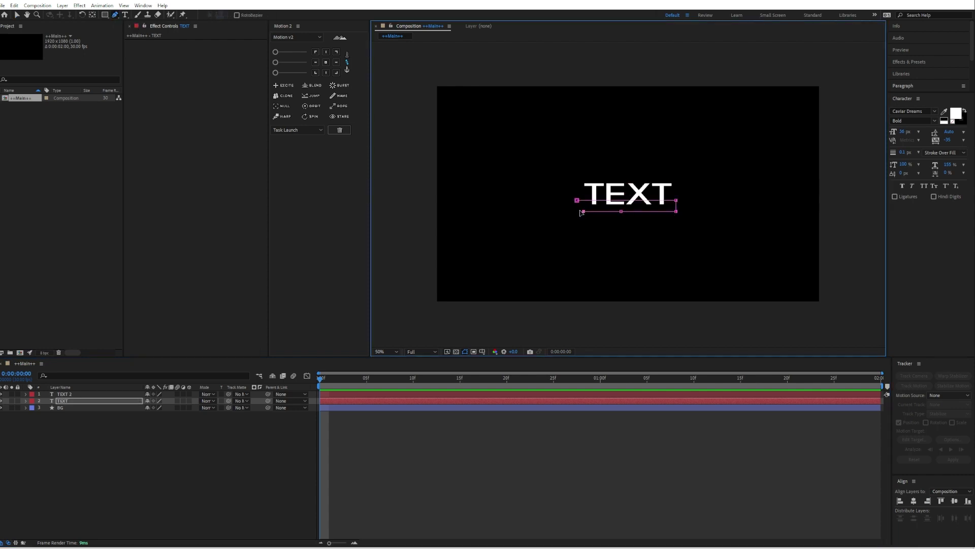
{"action": "left_click", "coordinate": [577, 200]}
{"action": "left_click", "coordinate": [16, 15]}
{"action": "left_click", "coordinate": [85, 404]}
{"action": "left_click", "coordinate": [85, 402]}
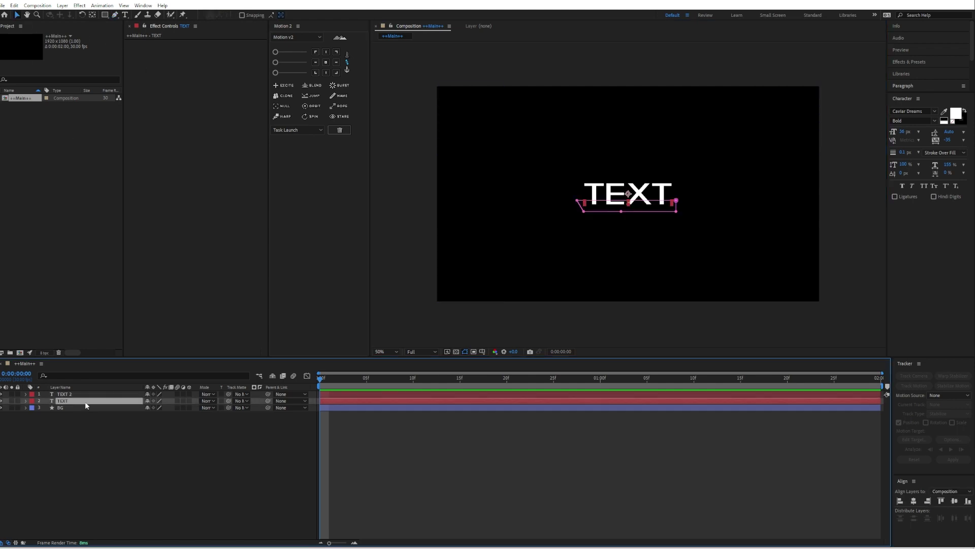
Apply Echo to TEXT with Echo Time -0.003 and 300 echoes
{"action": "key", "text": "ctrl+space"}
{"action": "type", "text": "ech"}
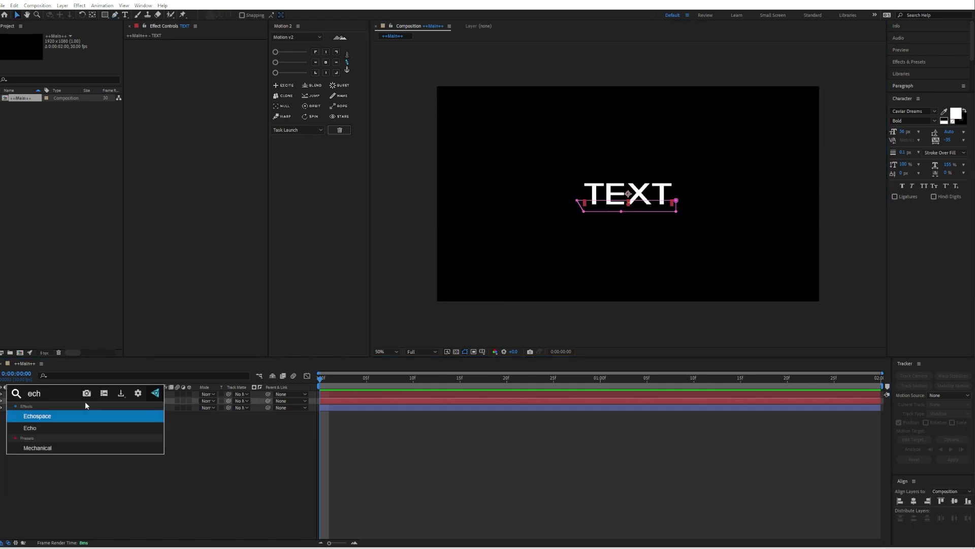
{"action": "left_click", "coordinate": [45, 427]}
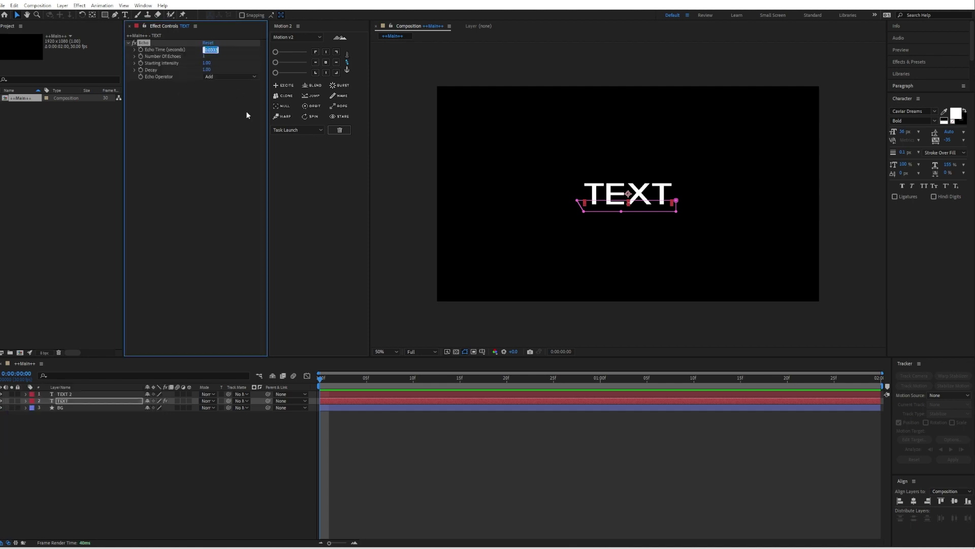
{"action": "type", "text": "-0.003"}
{"action": "key", "text": "Return"}
{"action": "left_click", "coordinate": [205, 56]}
{"action": "type", "text": "300"}
{"action": "key", "text": "Return"}
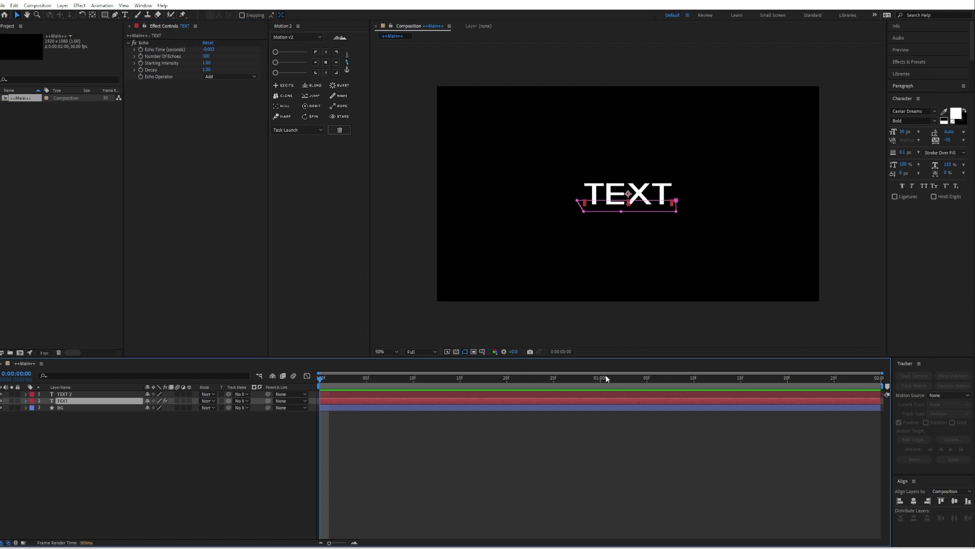
Keyframe TEXT's Position at 1 second, starting it at the frame bottom at 0 seconds
{"action": "left_click", "coordinate": [600, 379]}
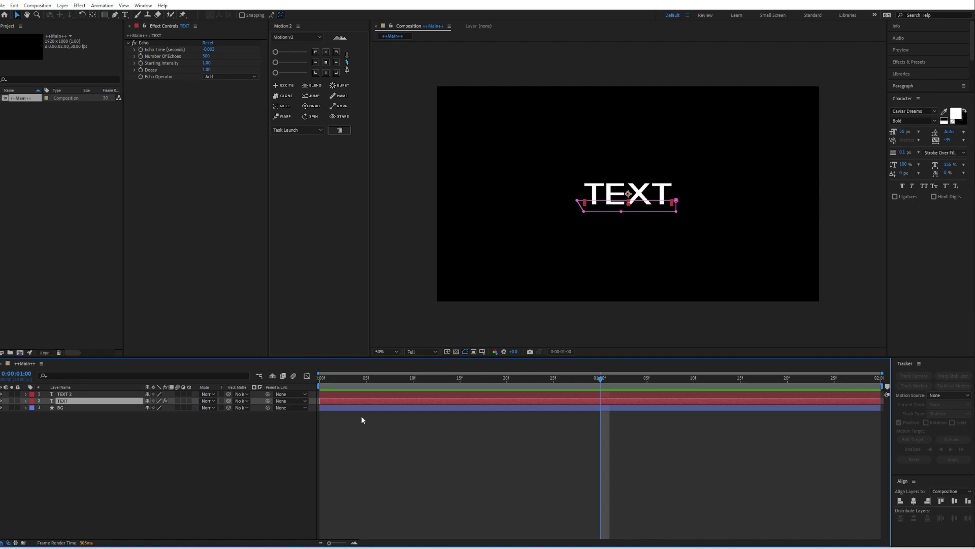
{"action": "key", "text": "p"}
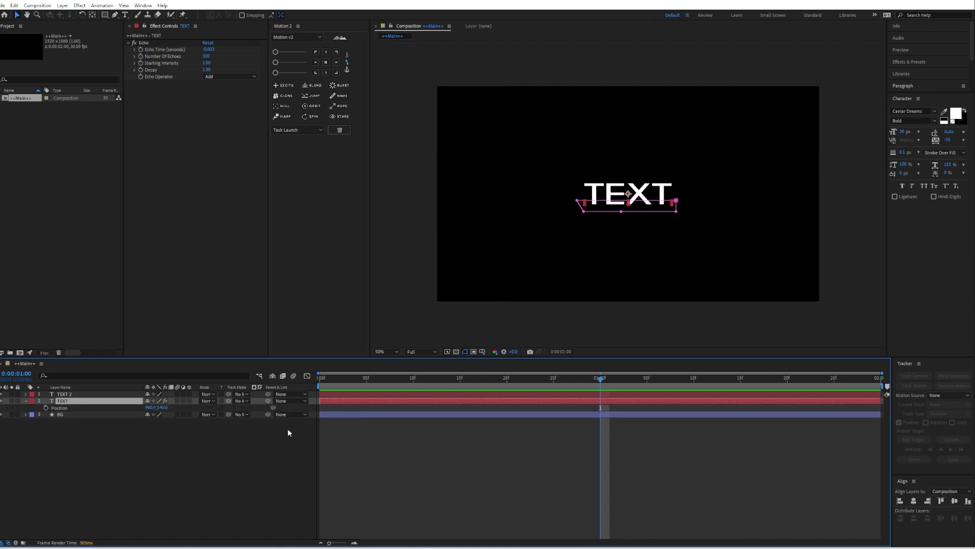
{"action": "left_click", "coordinate": [46, 408]}
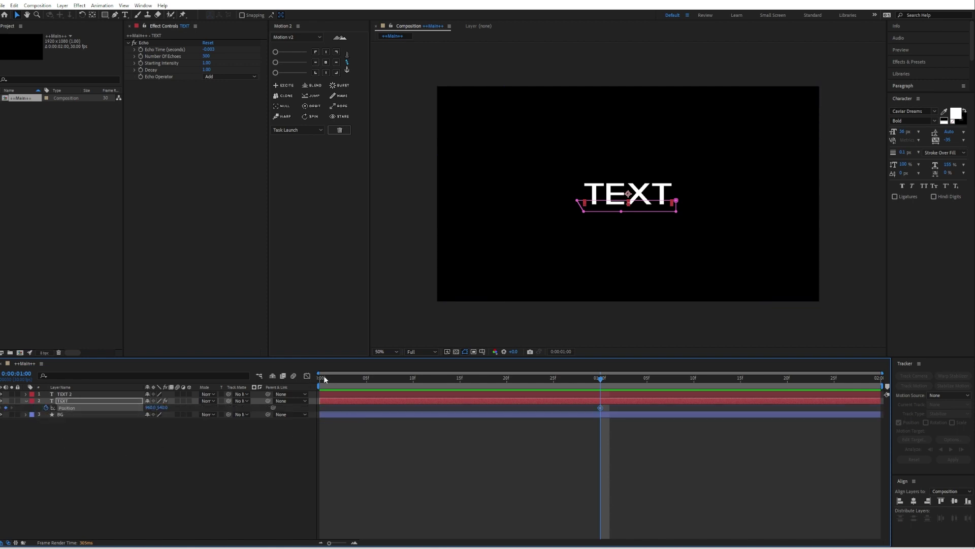
{"action": "key", "text": "Home"}
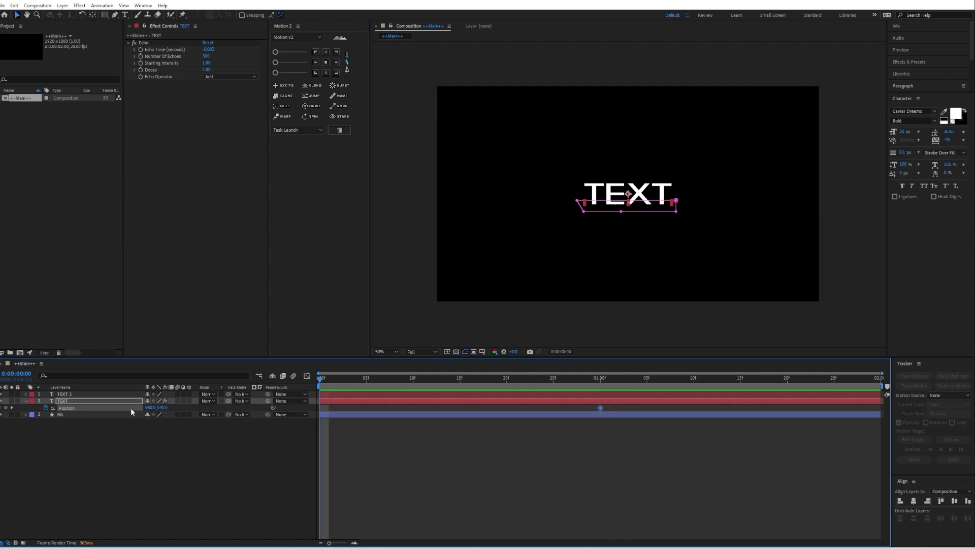
{"action": "left_click_drag", "start_coordinate": [629, 195], "coordinate": [629, 300]}
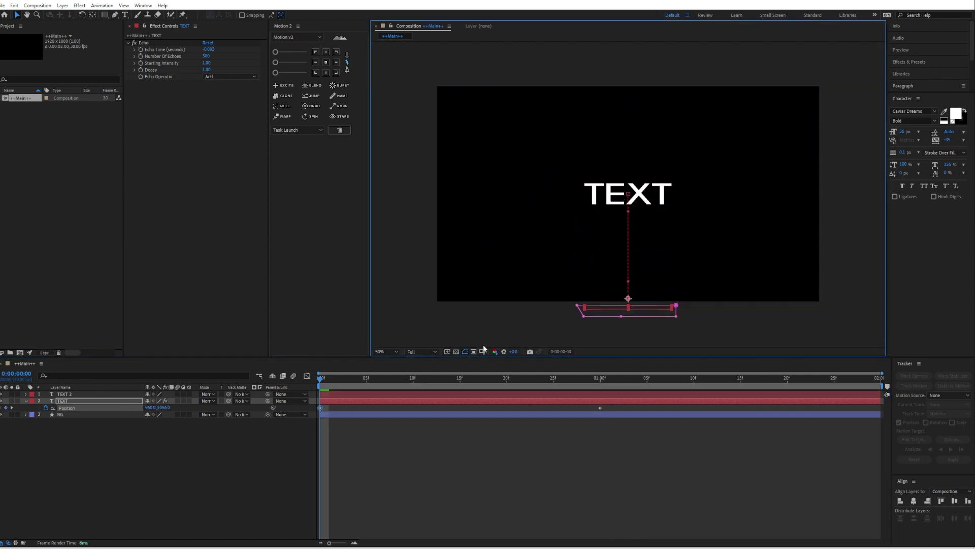
{"action": "left_click_drag", "start_coordinate": [443, 379], "coordinate": [598, 377]}
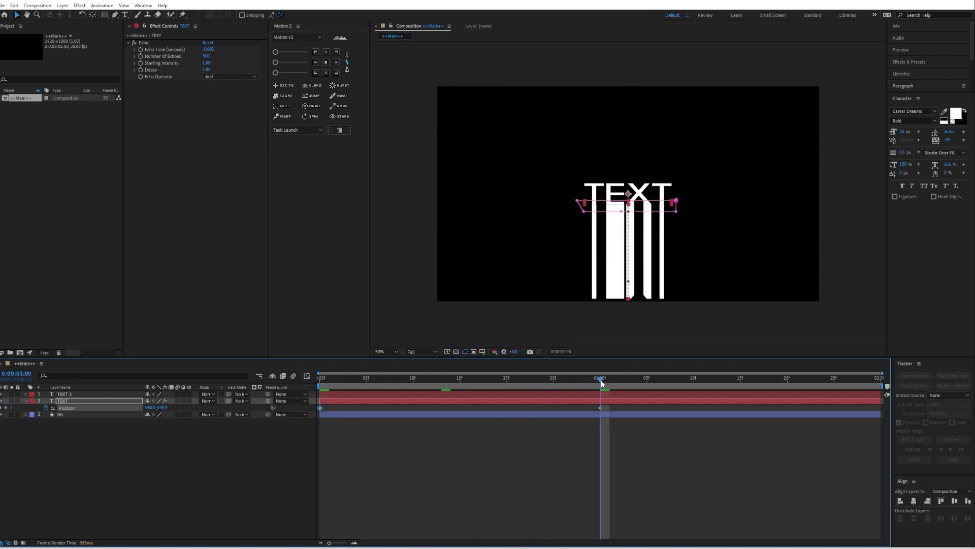
{"action": "left_click", "coordinate": [610, 379]}
{"action": "left_click", "coordinate": [621, 379]}
{"action": "left_click_drag", "start_coordinate": [623, 379], "coordinate": [856, 380]}
{"action": "key", "text": "j"}
Drag the 1-second keyframe's influence in the speed graph so motion bursts early, then eases out
{"action": "left_click", "coordinate": [307, 375]}
{"action": "left_click_drag", "start_coordinate": [635, 497], "coordinate": [547, 525]}
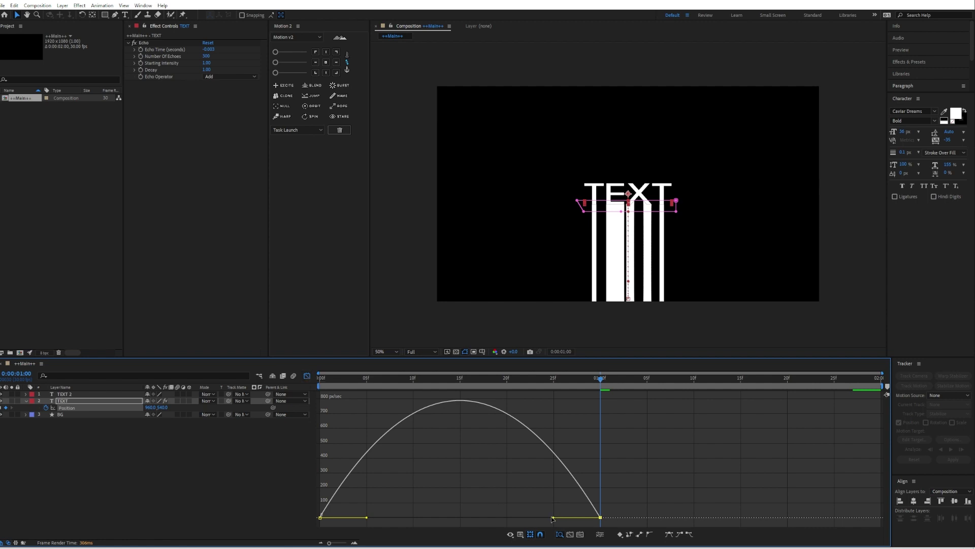
{"action": "left_click_drag", "start_coordinate": [552, 519], "coordinate": [431, 518]}
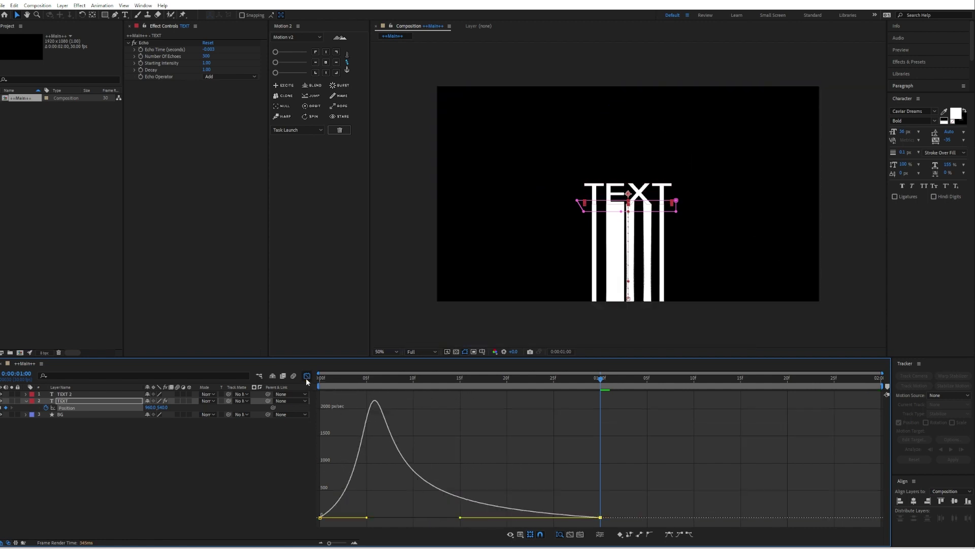
{"action": "left_click", "coordinate": [306, 376]}
Create a new solid layer named MASK
{"action": "key", "text": "Home"}
{"action": "right_click", "coordinate": [121, 442]}
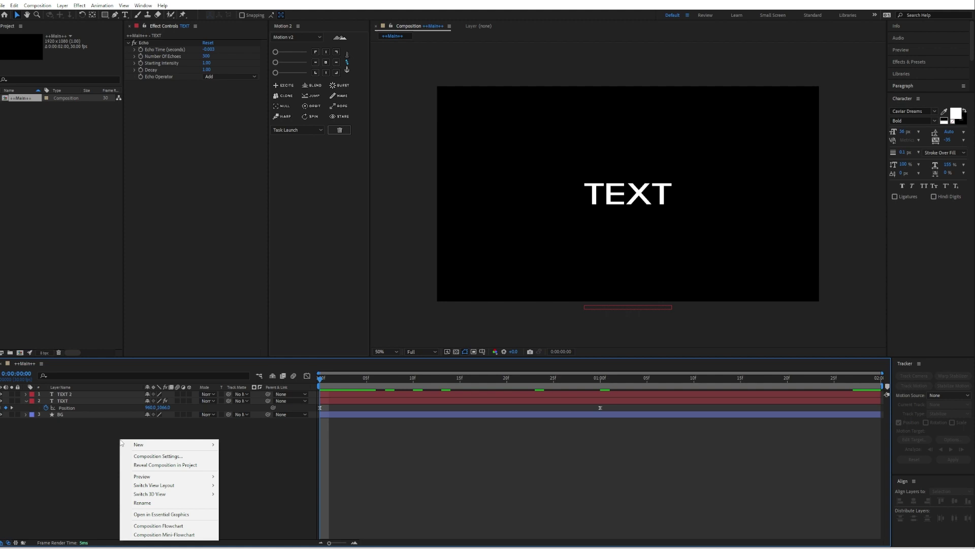
{"action": "mouse_move", "coordinate": [167, 445]}
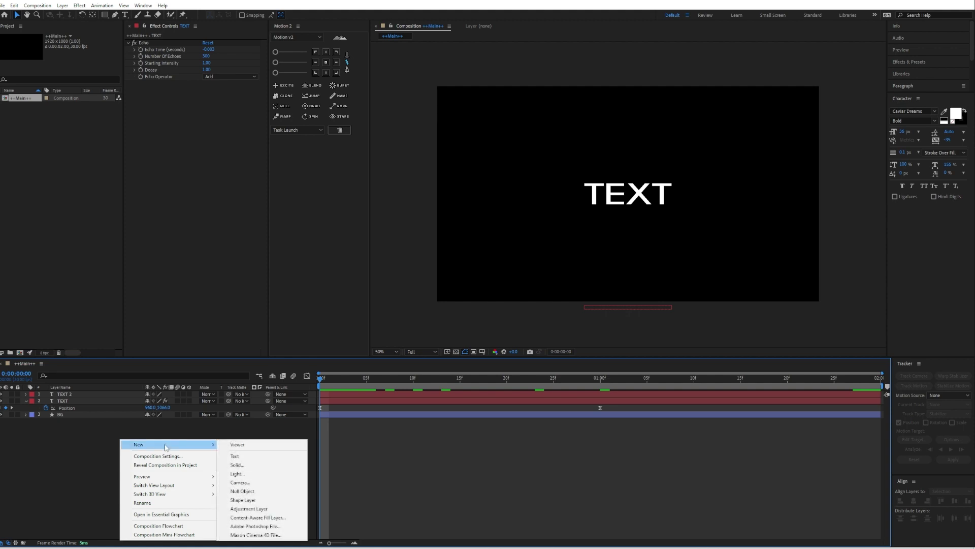
{"action": "left_click", "coordinate": [274, 466]}
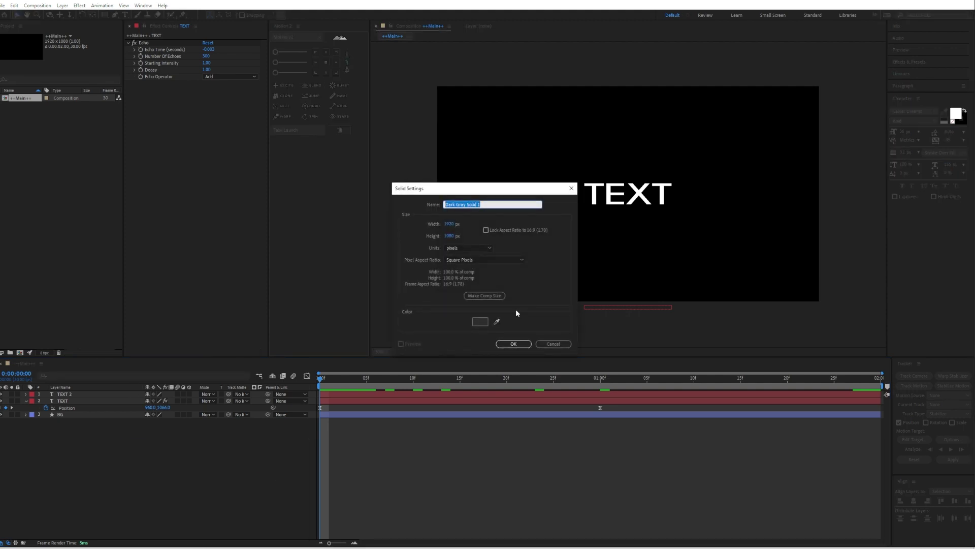
{"action": "type", "text": "MASK"}
{"action": "key", "text": "Return"}
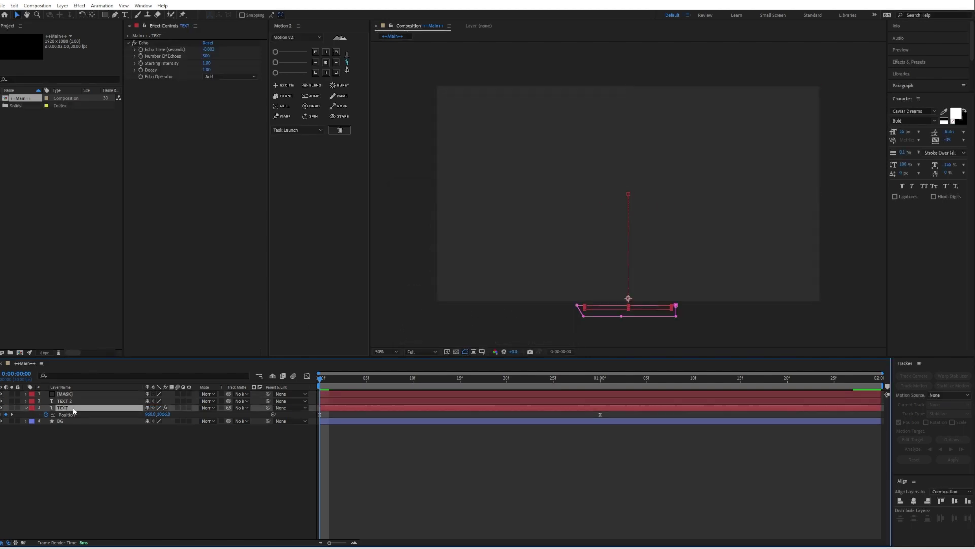
Duplicate TEXT as TEXT 3, place MASK beneath it, and set MASK's track matte to TEXT 3
{"action": "key", "text": "ctrl+d"}
{"action": "left_click_drag", "start_coordinate": [72, 410], "coordinate": [64, 408]}
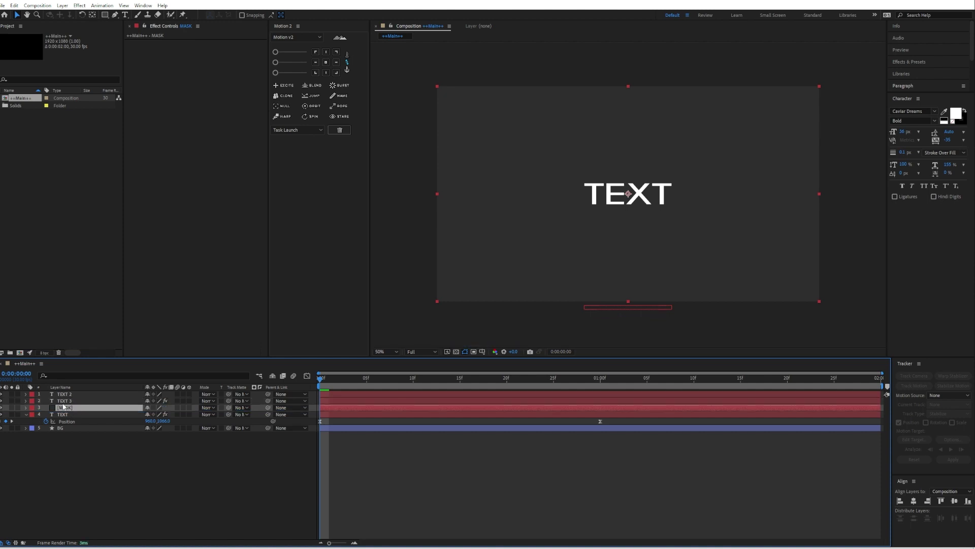
{"action": "left_click", "coordinate": [238, 413]}
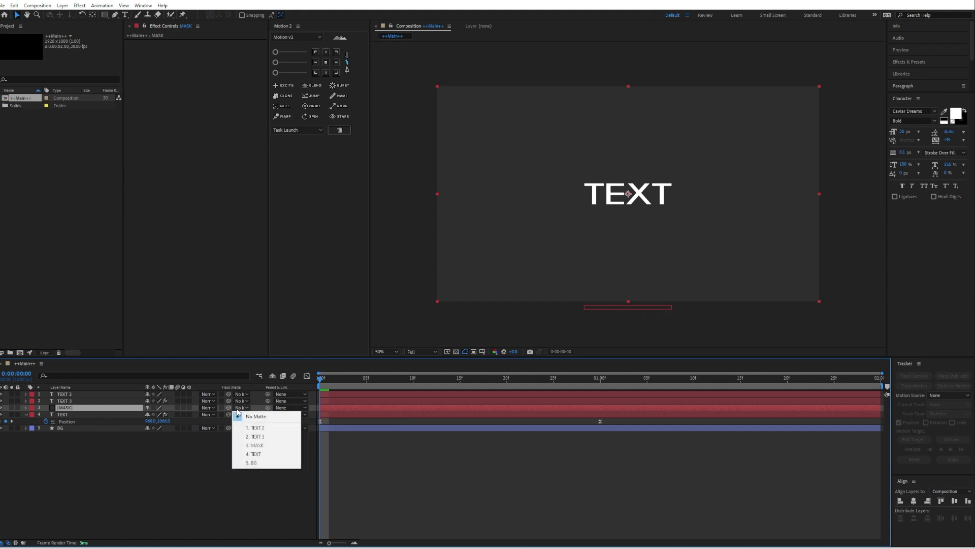
{"action": "left_click", "coordinate": [266, 437]}
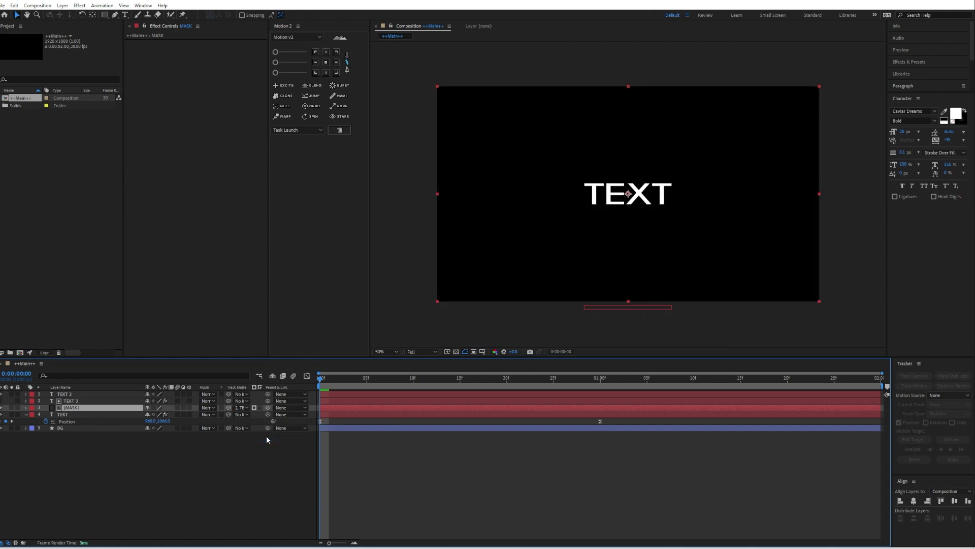
{"action": "left_click", "coordinate": [413, 378]}
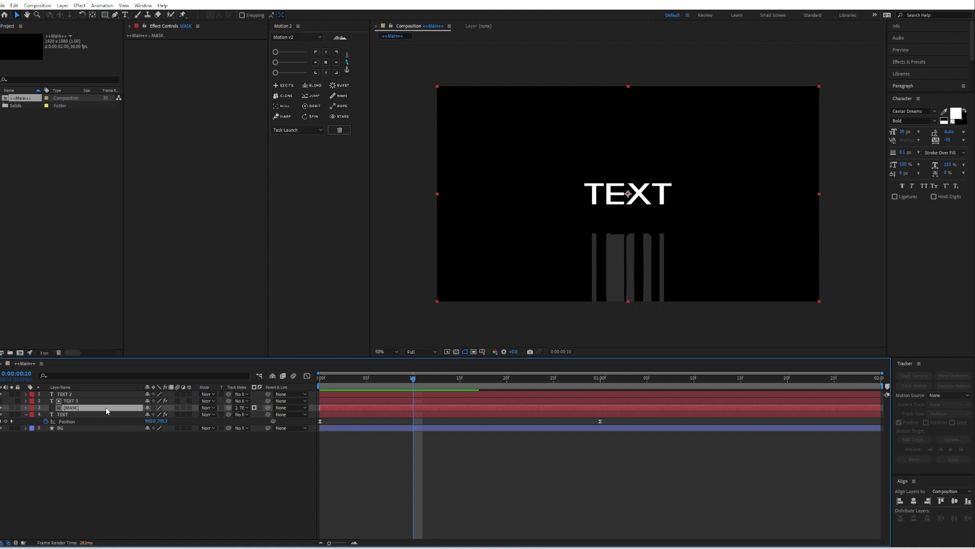
Apply VR Color Gradients to the MASK layer and expand its colour points
{"action": "key", "text": "ctrl+space"}
{"action": "type", "text": "gradi"}
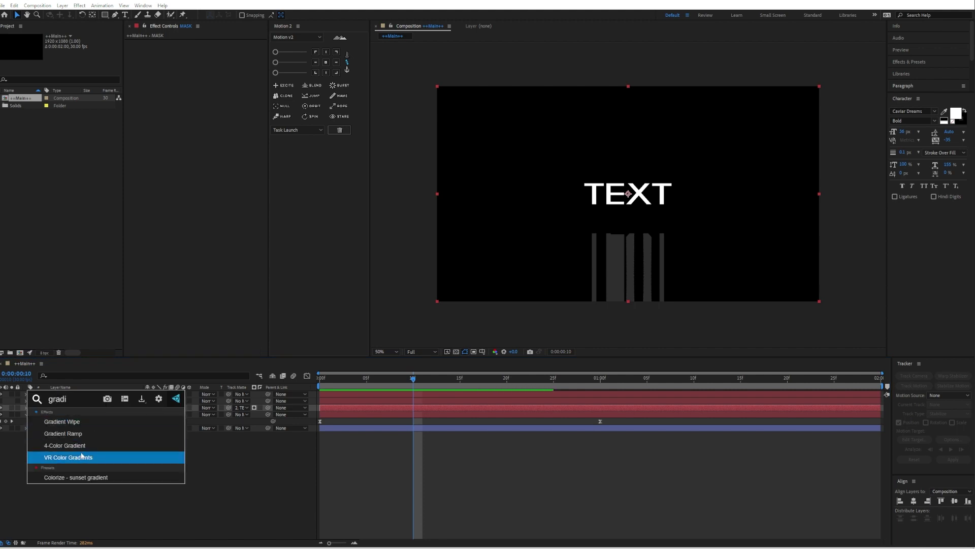
{"action": "left_click", "coordinate": [81, 456]}
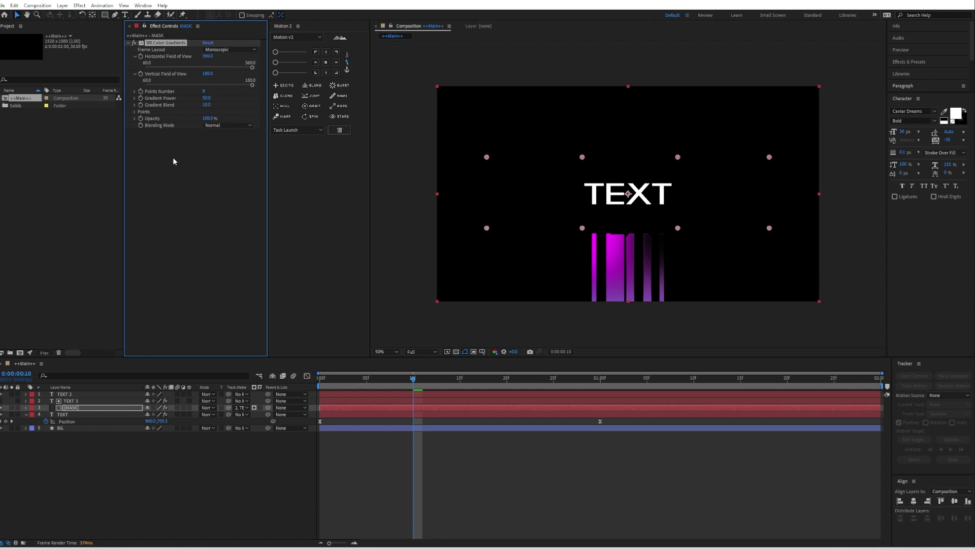
{"action": "left_click", "coordinate": [135, 112]}
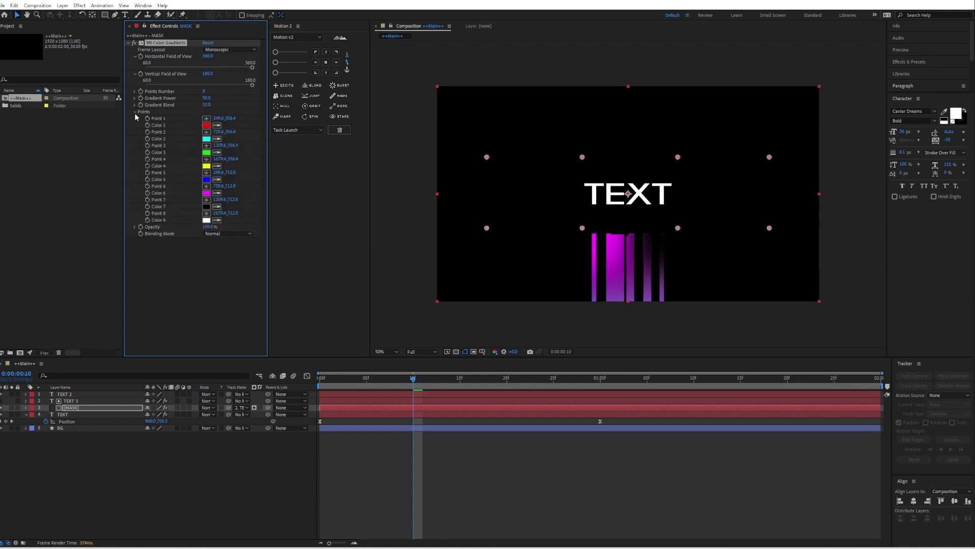
Change gradient Color 1 from red to purple and Color 2 from cyan to purple-blue
{"action": "left_click", "coordinate": [207, 126]}
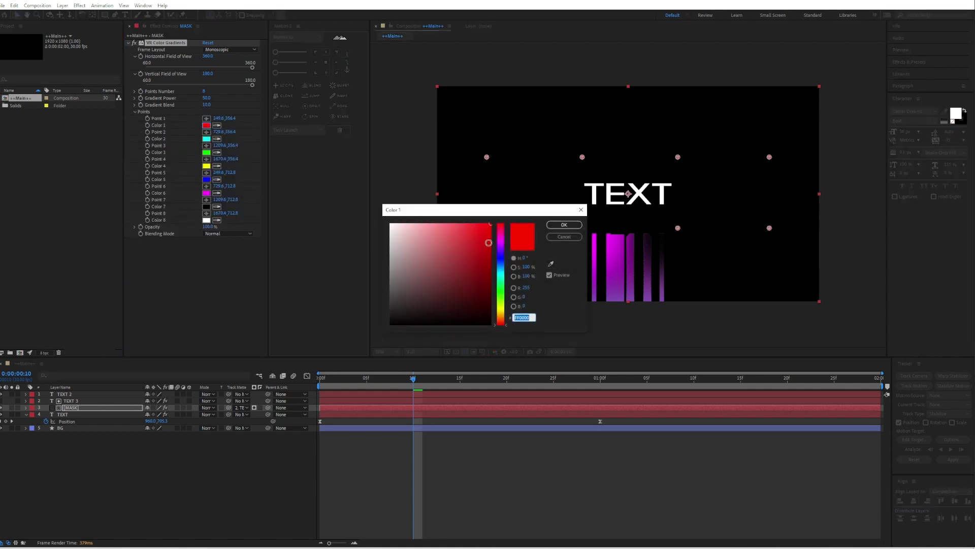
{"action": "left_click_drag", "start_coordinate": [500, 253], "coordinate": [501, 243]}
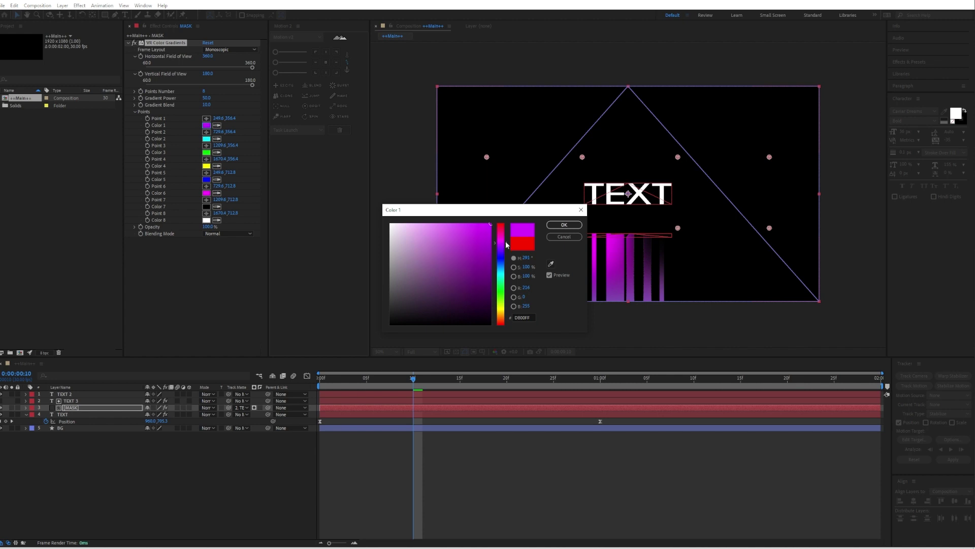
{"action": "left_click", "coordinate": [563, 225]}
{"action": "left_click", "coordinate": [207, 139]}
{"action": "left_click_drag", "start_coordinate": [500, 275], "coordinate": [500, 248]}
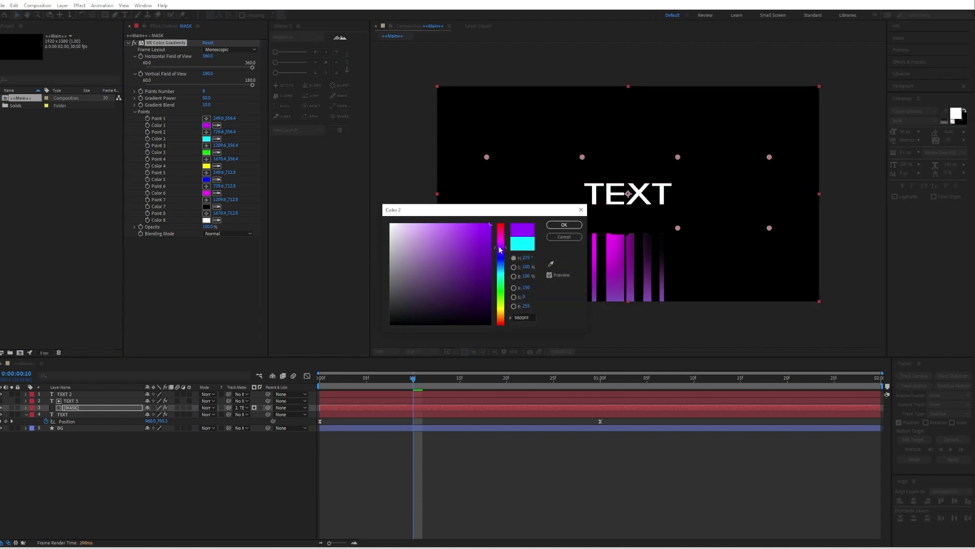
{"action": "left_click", "coordinate": [564, 225]}
{"action": "left_click", "coordinate": [206, 152]}
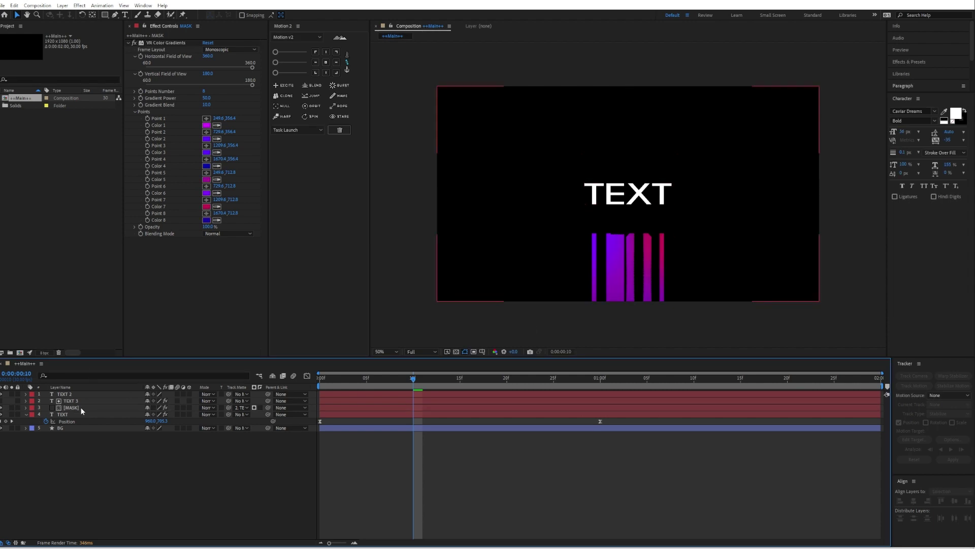
{"action": "left_click", "coordinate": [80, 407]}
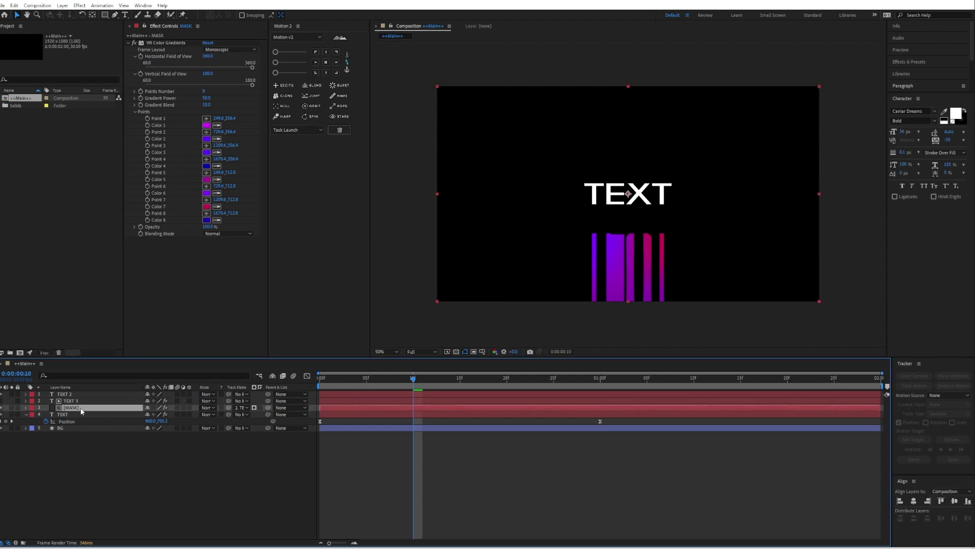
{"action": "key", "text": "ctrl+space"}
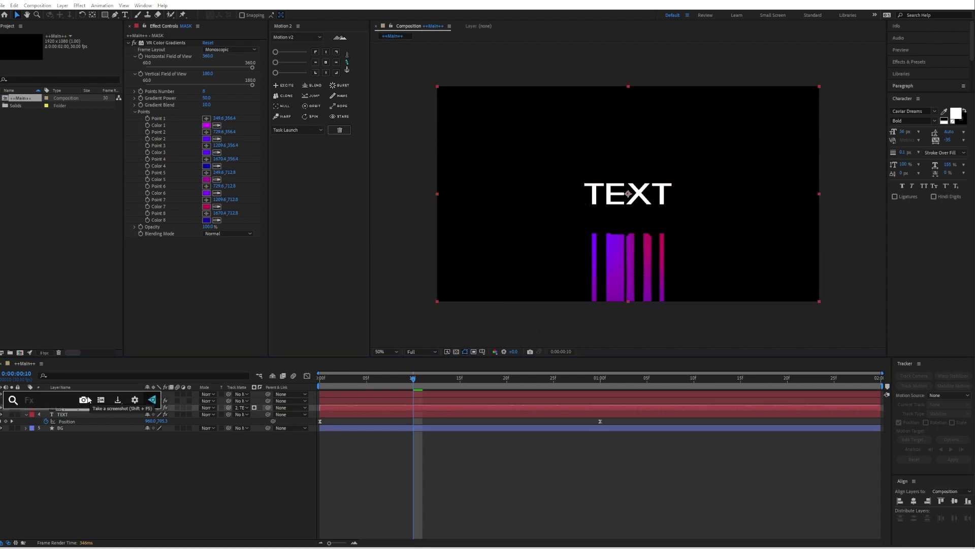
Apply Turbulent Displace to MASK with Amount 109 and Size 404, then preview the warped drips
{"action": "type", "text": "turb"}
{"action": "key", "text": "Return"}
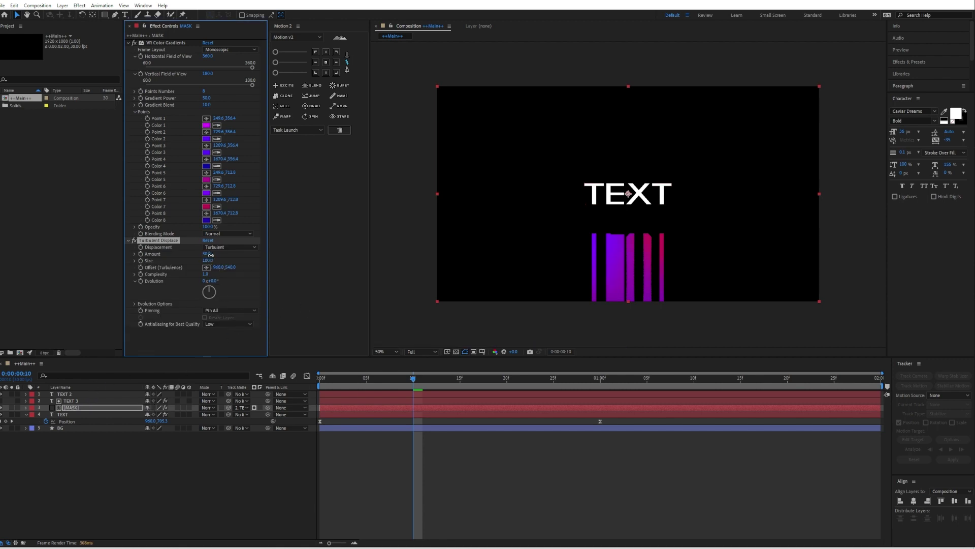
{"action": "left_click_drag", "start_coordinate": [210, 255], "coordinate": [333, 251]}
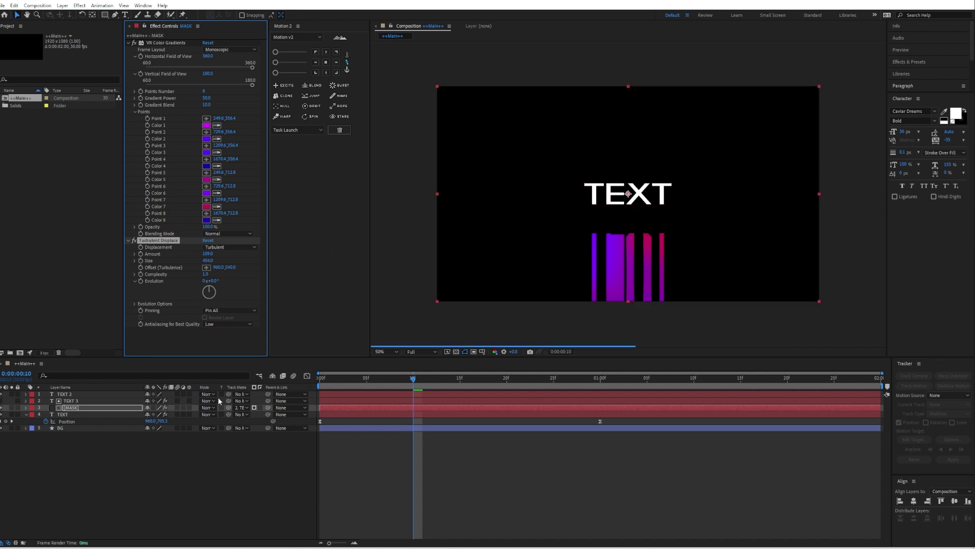
{"action": "left_click", "coordinate": [12, 408]}
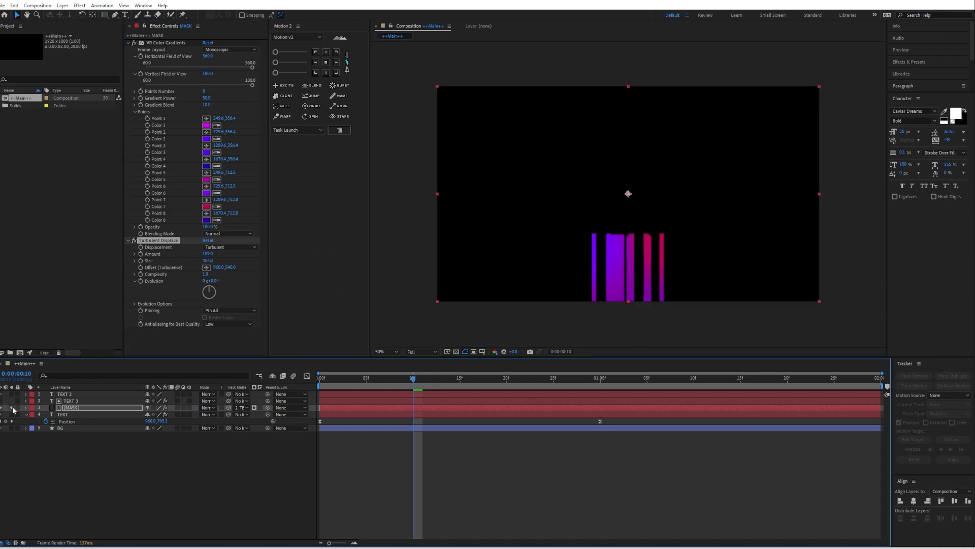
{"action": "left_click", "coordinate": [13, 408]}
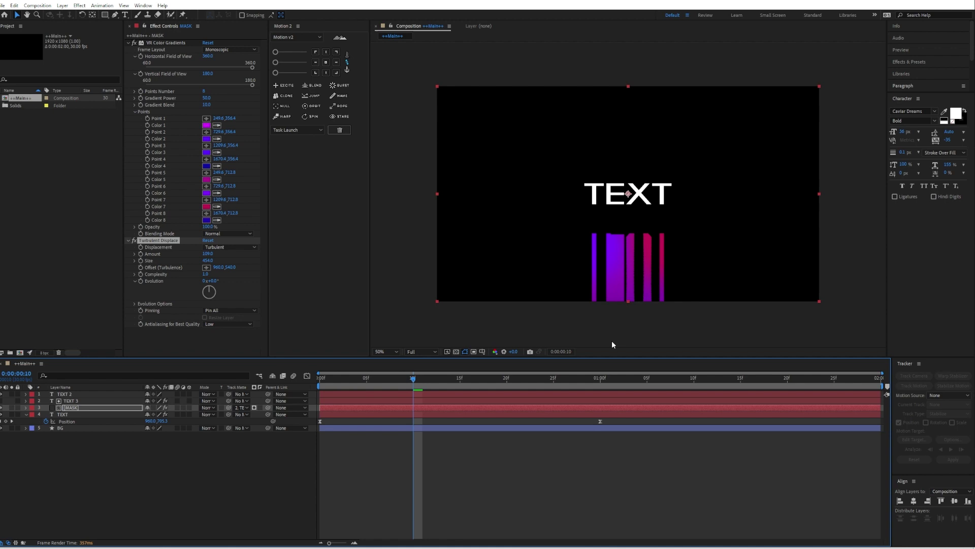
{"action": "key", "text": "Home"}
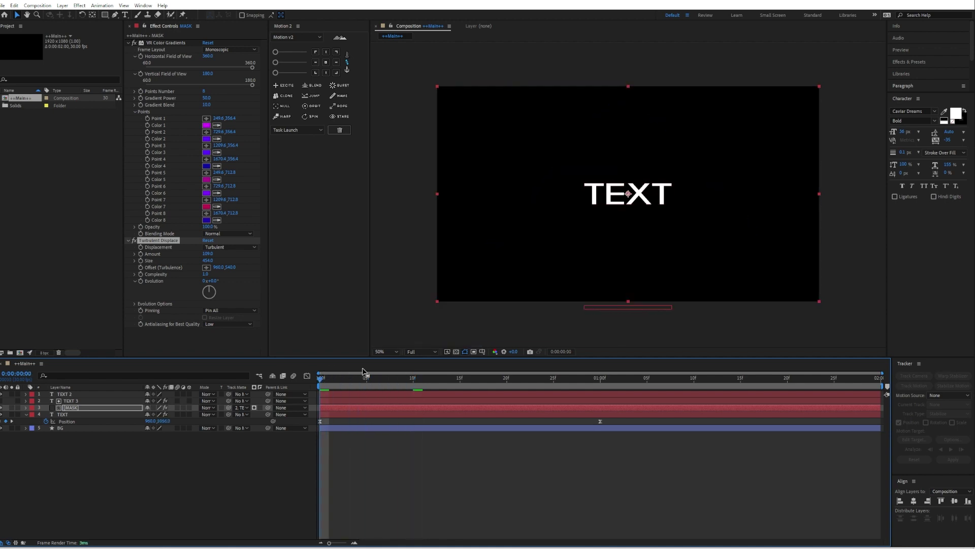
{"action": "key", "text": "space"}
{"action": "left_click", "coordinate": [69, 408]}
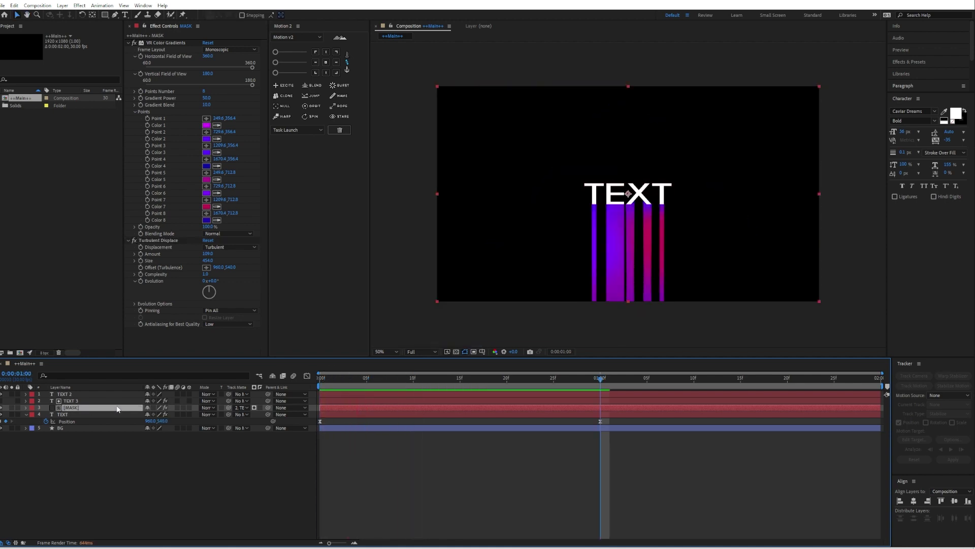
{"action": "left_click", "coordinate": [114, 15]}
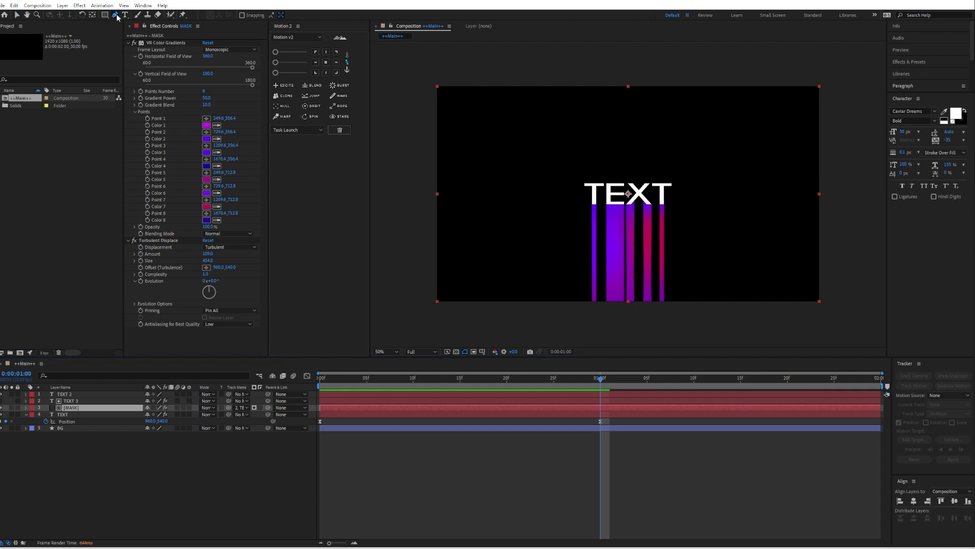
Draw a closed curved mask on MASK, wrapping from beside TEXT around under the drips
{"action": "left_click", "coordinate": [570, 198]}
{"action": "left_click_drag", "start_coordinate": [646, 214], "coordinate": [702, 188]}
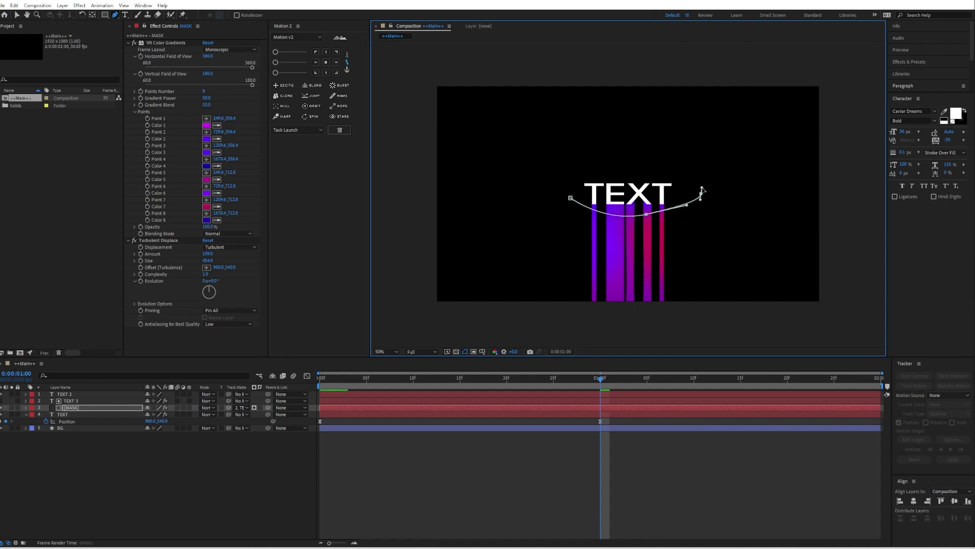
{"action": "left_click", "coordinate": [727, 202]}
{"action": "left_click_drag", "start_coordinate": [731, 226], "coordinate": [713, 248]}
{"action": "left_click", "coordinate": [694, 265]}
{"action": "left_click", "coordinate": [678, 278]}
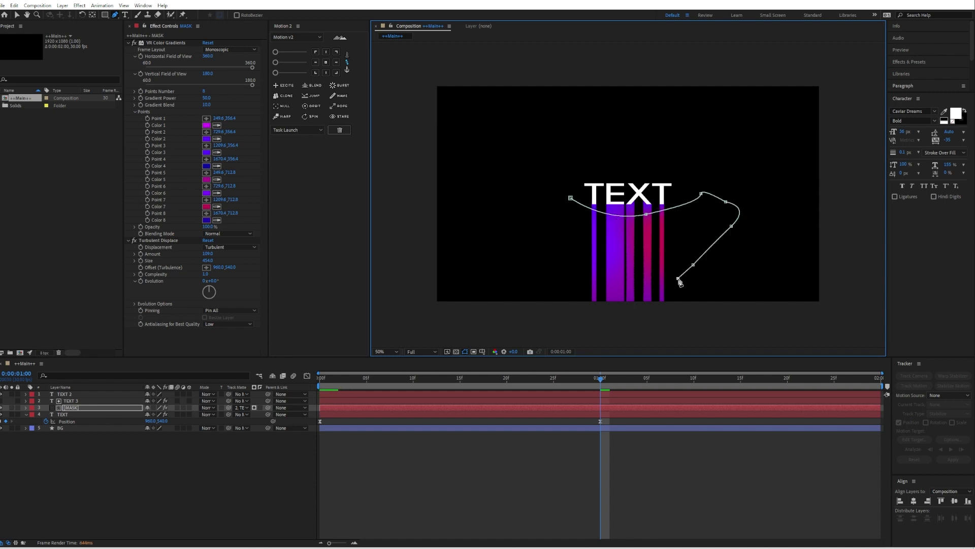
{"action": "left_click", "coordinate": [633, 284]}
{"action": "left_click", "coordinate": [542, 275]}
{"action": "left_click_drag", "start_coordinate": [497, 252], "coordinate": [542, 205]}
{"action": "left_click", "coordinate": [571, 198]}
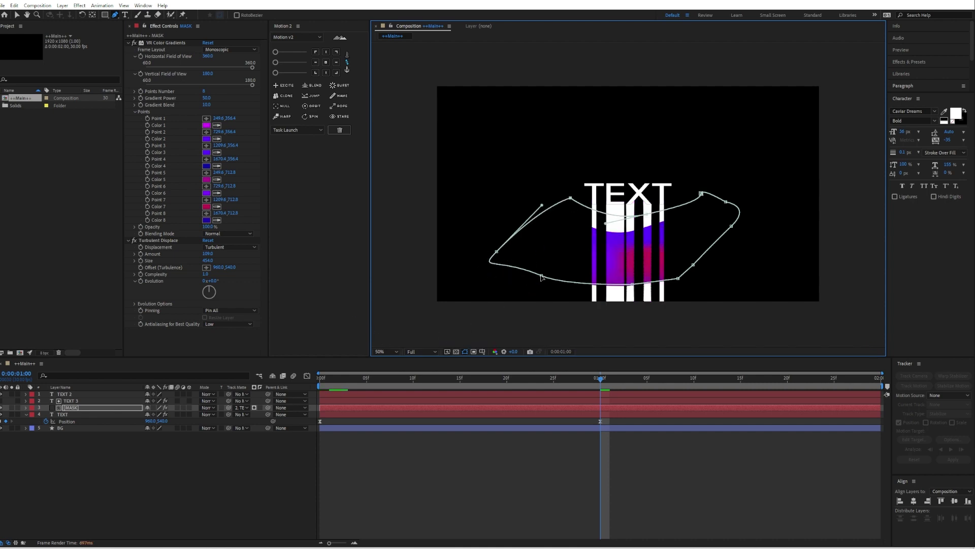
Pull the lower mask points down and curve the lower-left vertex into a wavy edge
{"action": "left_click_drag", "start_coordinate": [543, 282], "coordinate": [539, 313]}
{"action": "left_click_drag", "start_coordinate": [678, 278], "coordinate": [696, 324]}
{"action": "left_click", "coordinate": [636, 308]}
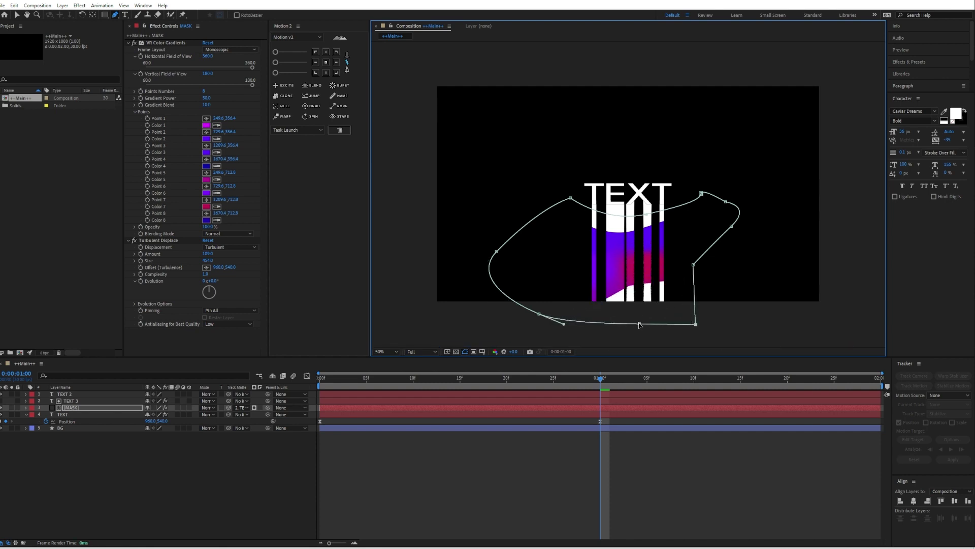
{"action": "key", "text": "v"}
{"action": "left_click", "coordinate": [124, 460]}
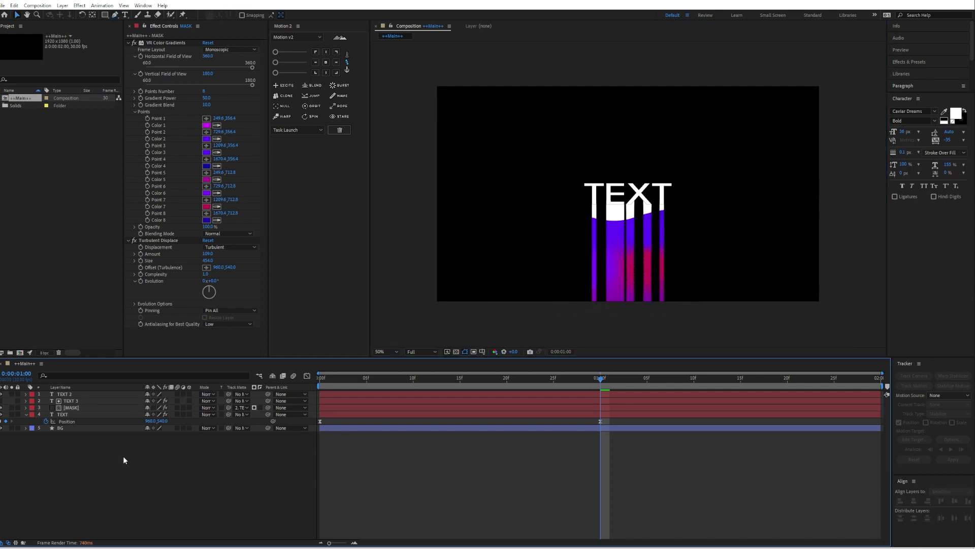
Add a Null Object layer and rename it ++Master Position++
{"action": "right_click", "coordinate": [123, 455]}
{"action": "mouse_move", "coordinate": [153, 360]}
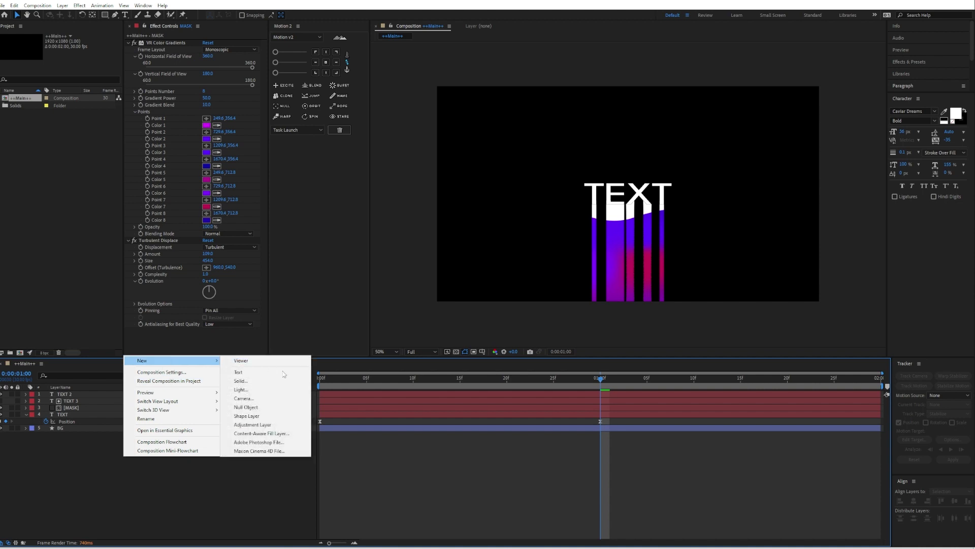
{"action": "left_click", "coordinate": [263, 410]}
{"action": "right_click", "coordinate": [63, 394]}
{"action": "left_click", "coordinate": [93, 376]}
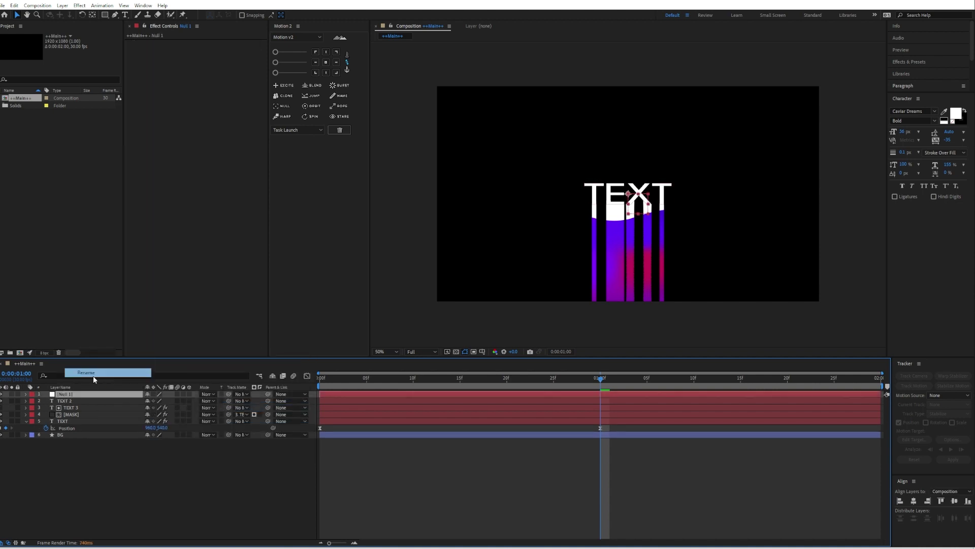
{"action": "type", "text": "++Master Positon++"}
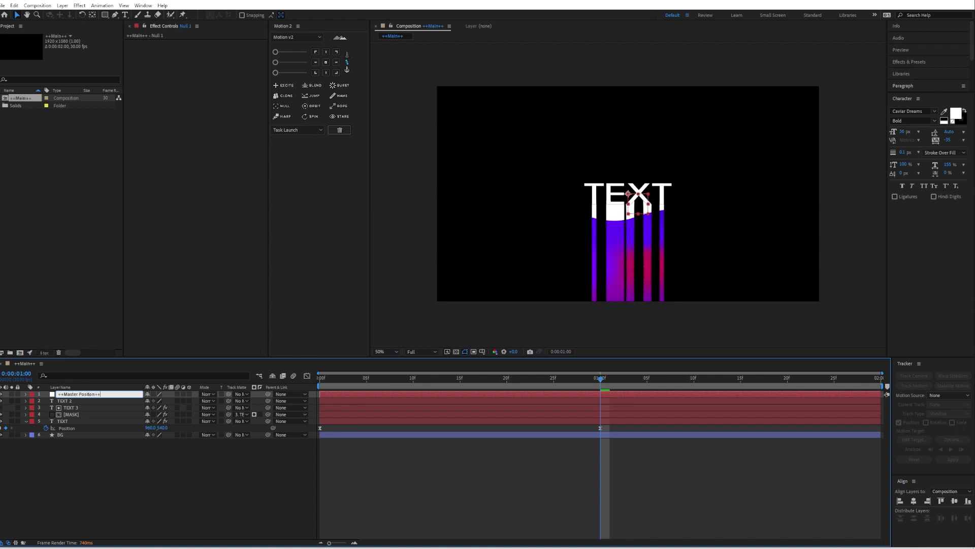
{"action": "key", "text": "Return"}
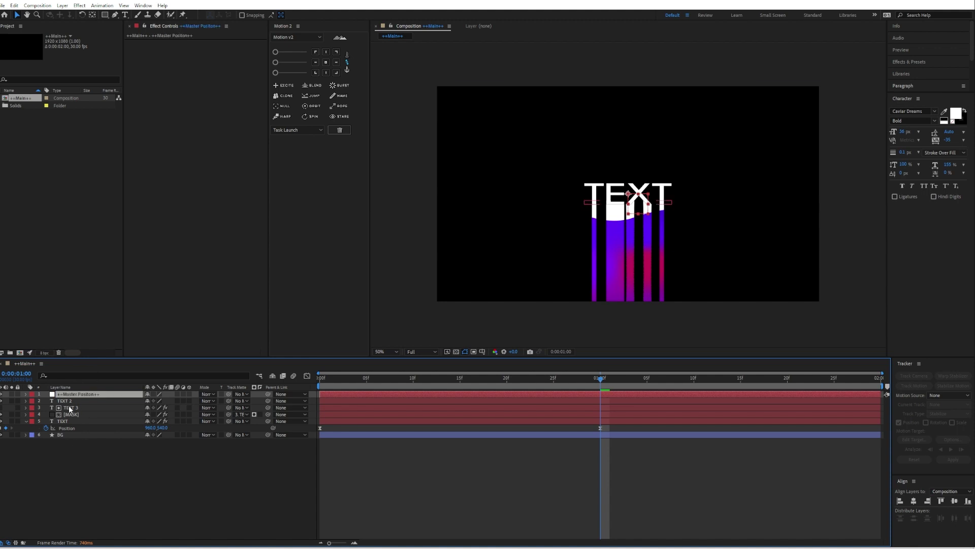
Parent TEXT 2, TEXT 3, MASK and TEXT to the ++Master Position++ null
{"action": "left_click", "coordinate": [64, 401]}
{"action": "left_click", "coordinate": [75, 421], "text": "shift"}
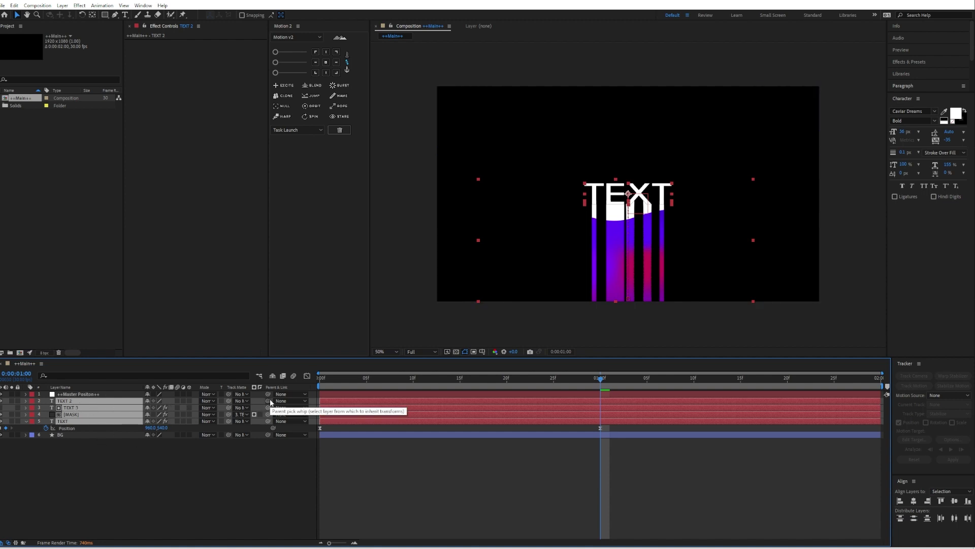
{"action": "left_click_drag", "start_coordinate": [270, 402], "coordinate": [72, 395]}
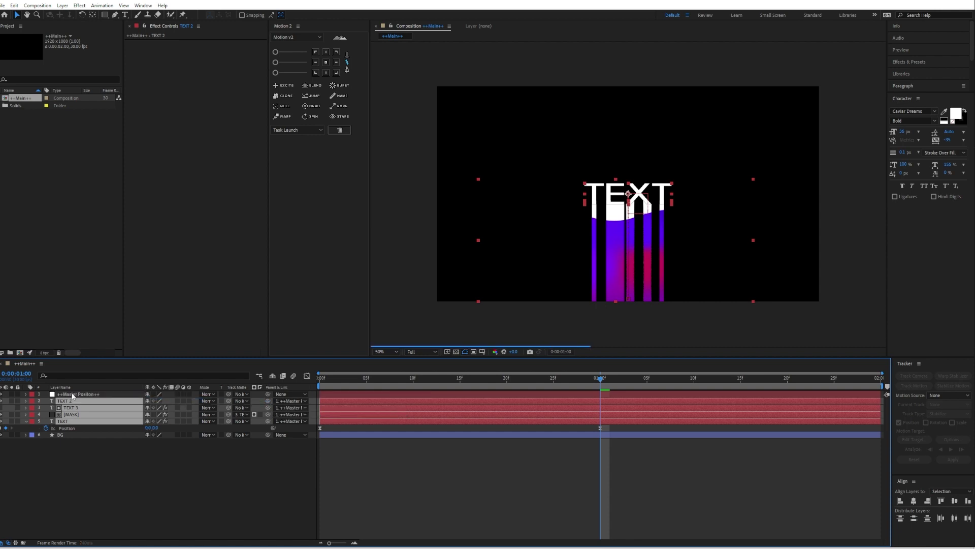
{"action": "left_click", "coordinate": [77, 394]}
{"action": "left_click", "coordinate": [328, 379]}
{"action": "left_click_drag", "start_coordinate": [321, 384], "coordinate": [304, 380]}
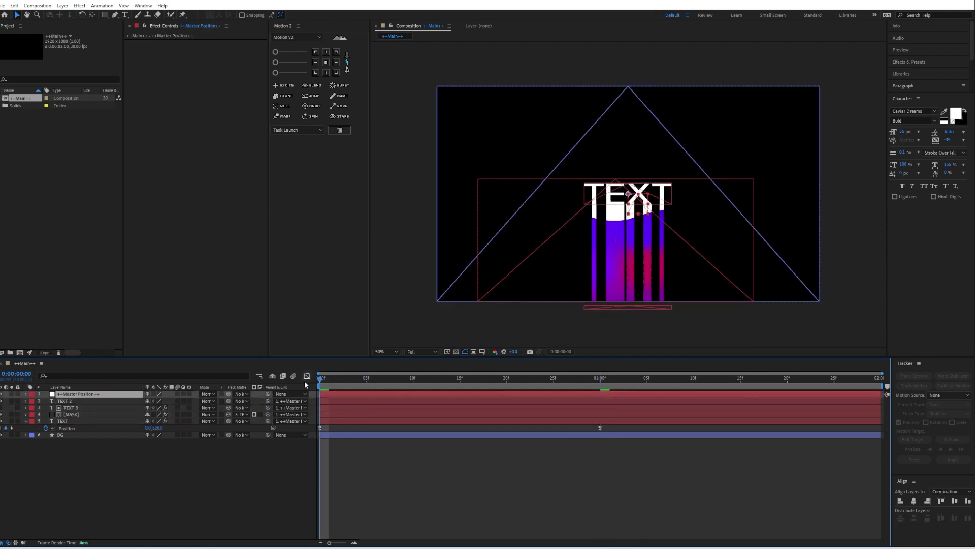
Keyframe the null's Position at 0 and 1 second, starting it below frame at 960,1140
{"action": "key", "text": "p"}
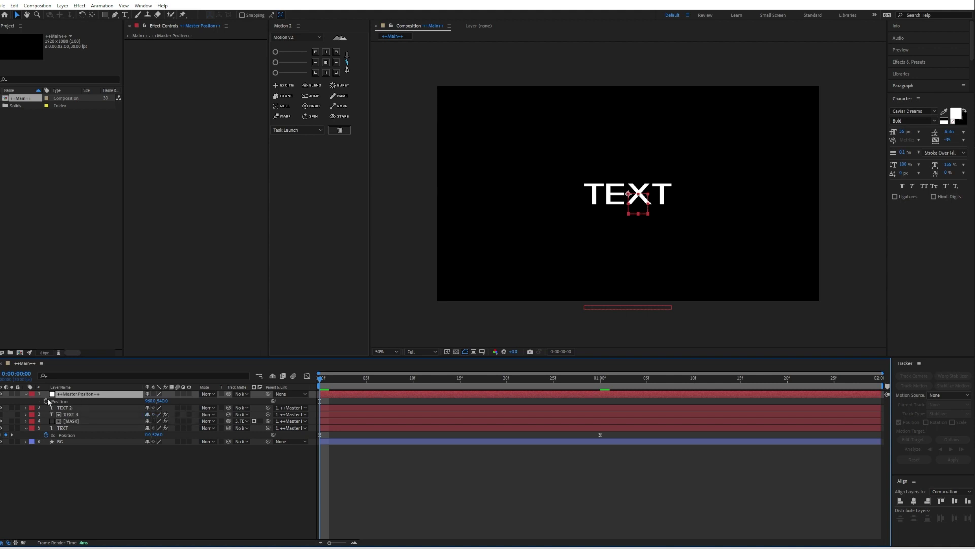
{"action": "left_click", "coordinate": [47, 401]}
{"action": "left_click", "coordinate": [602, 379]}
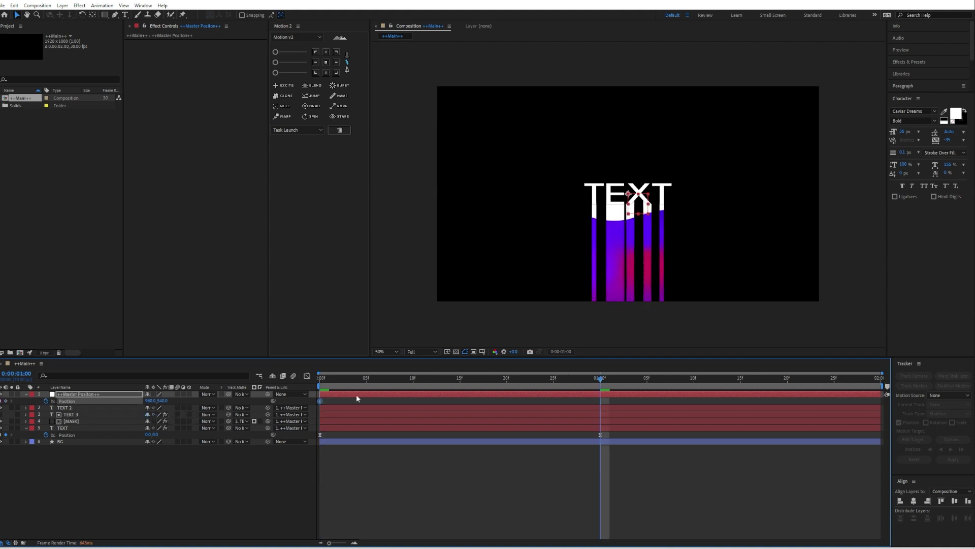
{"action": "left_click", "coordinate": [7, 400]}
{"action": "key", "text": "Home"}
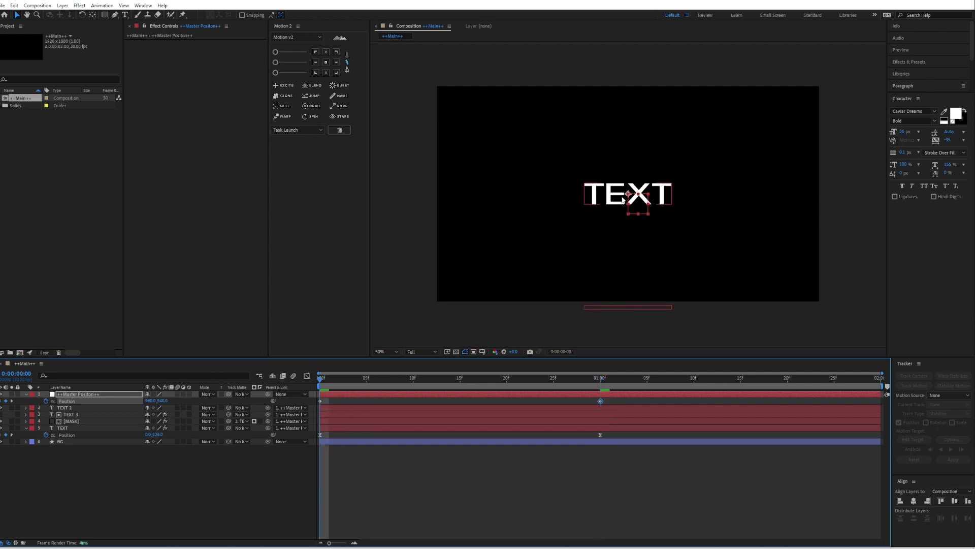
{"action": "left_click_drag", "start_coordinate": [629, 198], "coordinate": [629, 270]}
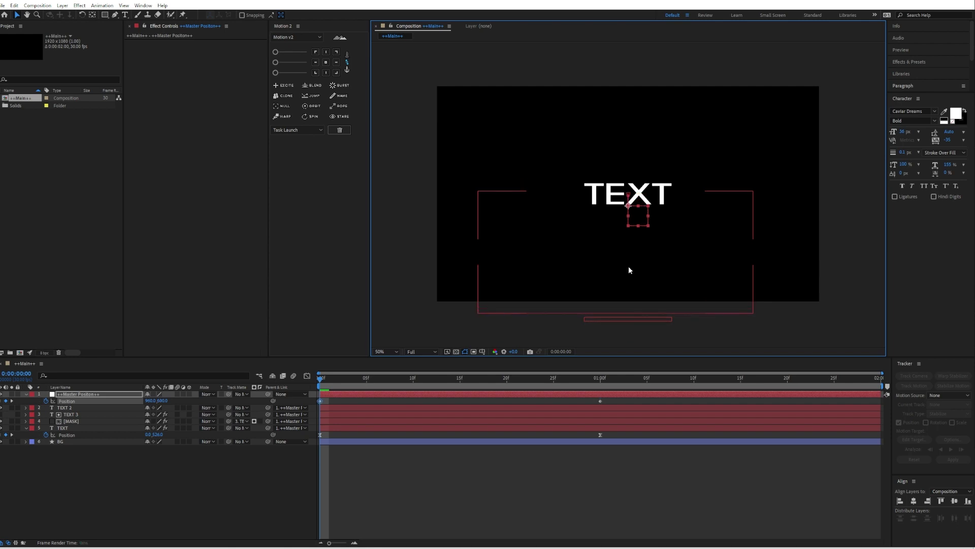
{"action": "key", "text": "shift+Down"}
{"action": "key", "text": "shift+Down"}
{"action": "key", "text": "shift+Down"}
{"action": "key", "text": "shift+Down"}
{"action": "key", "text": "shift+Down"}
{"action": "key", "text": "shift+Down"}
{"action": "key", "text": "shift+Down"}
{"action": "key", "text": "shift+Down"}
{"action": "key", "text": "shift+Down"}
{"action": "key", "text": "shift+Down"}
{"action": "key", "text": "shift+Down"}
{"action": "key", "text": "shift+Down"}
{"action": "key", "text": "shift+Down"}
{"action": "key", "text": "shift+Down"}
{"action": "key", "text": "shift+Down"}
{"action": "key", "text": "shift+Down"}
{"action": "key", "text": "shift+Down"}
{"action": "key", "text": "shift+Down"}
{"action": "key", "text": "shift+Down"}
{"action": "key", "text": "shift+Down"}
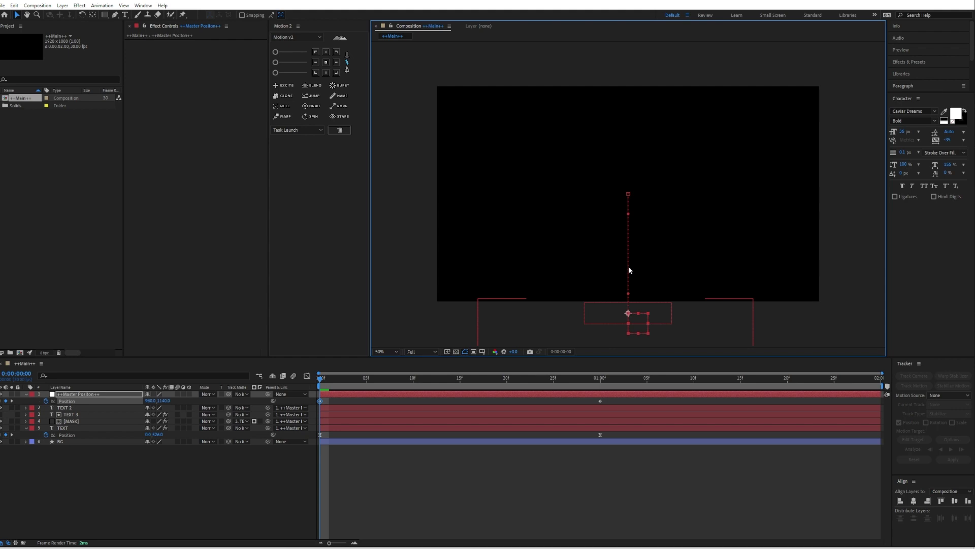
Give the 1-second Position keyframe 100% incoming influence and preview the rise
{"action": "left_click_drag", "start_coordinate": [614, 397], "coordinate": [296, 406]}
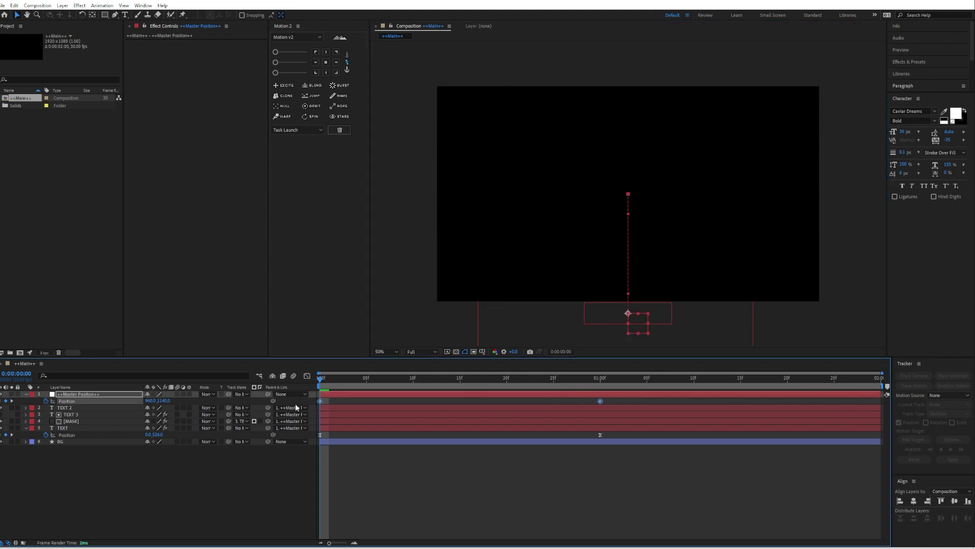
{"action": "key", "text": "shift+F3"}
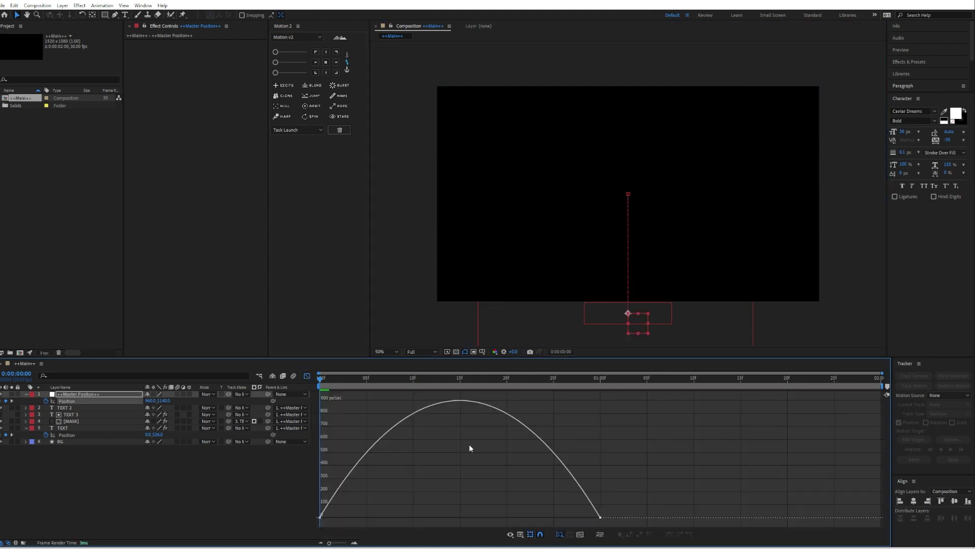
{"action": "left_click_drag", "start_coordinate": [640, 502], "coordinate": [443, 523]}
{"action": "left_click", "coordinate": [306, 376]}
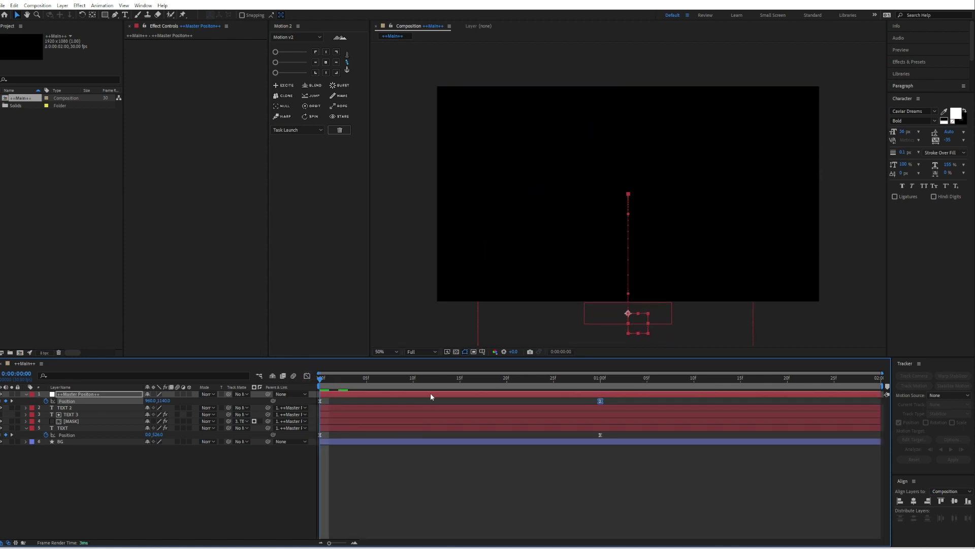
{"action": "key", "text": "space"}
{"action": "key", "text": "space"}
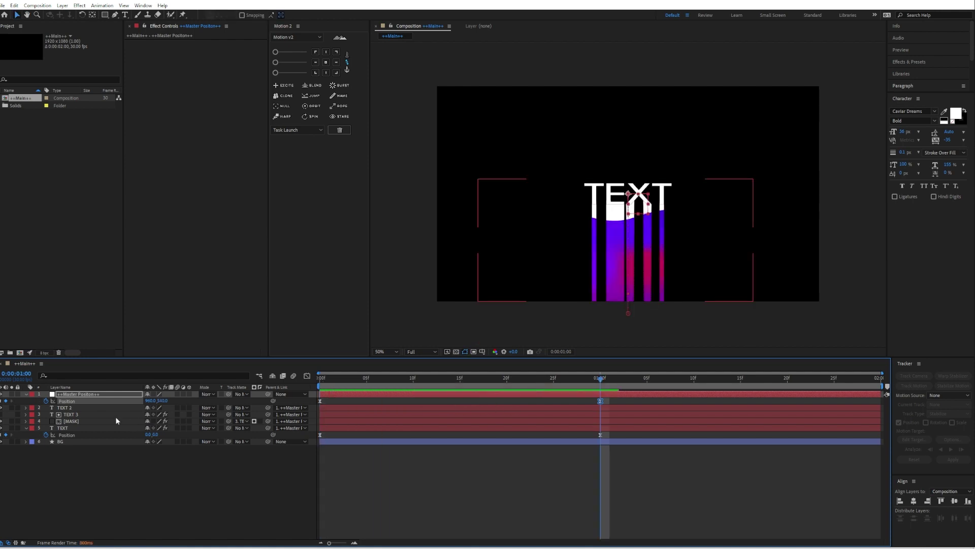
Expand [MASK] > Masks > Mask 1 and set its Mask Feather to 165 pixels
{"action": "left_click", "coordinate": [55, 422]}
{"action": "left_click", "coordinate": [26, 421]}
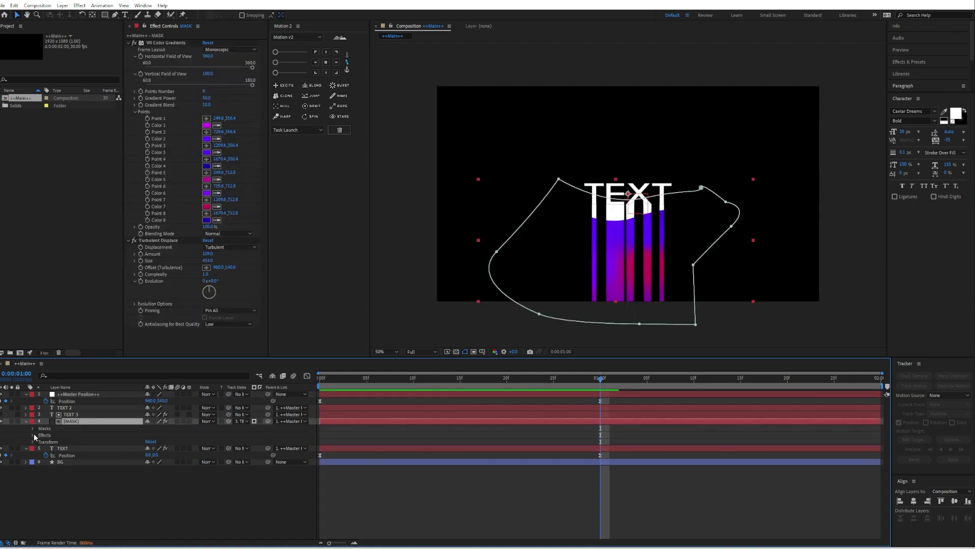
{"action": "left_click", "coordinate": [32, 430]}
{"action": "left_click", "coordinate": [40, 436]}
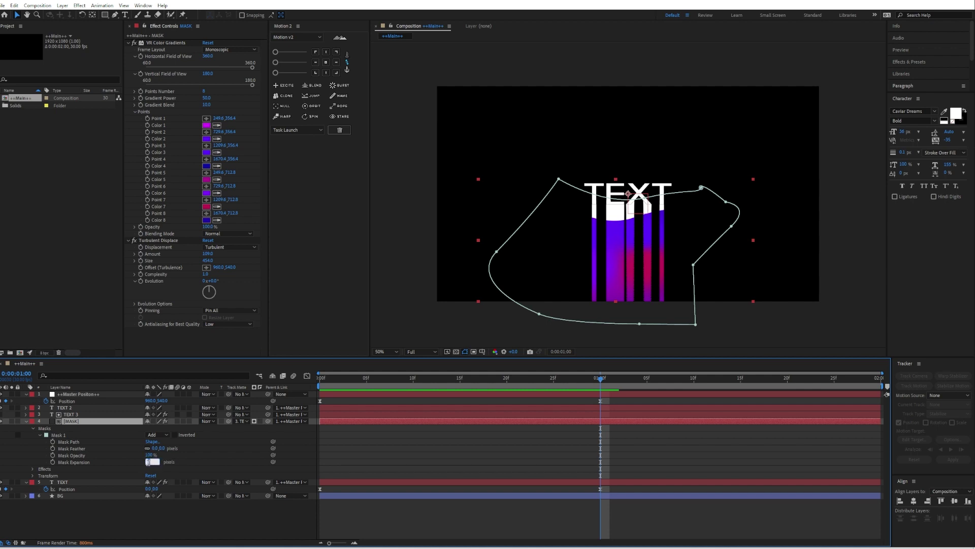
{"action": "left_click_drag", "start_coordinate": [159, 448], "coordinate": [245, 449]}
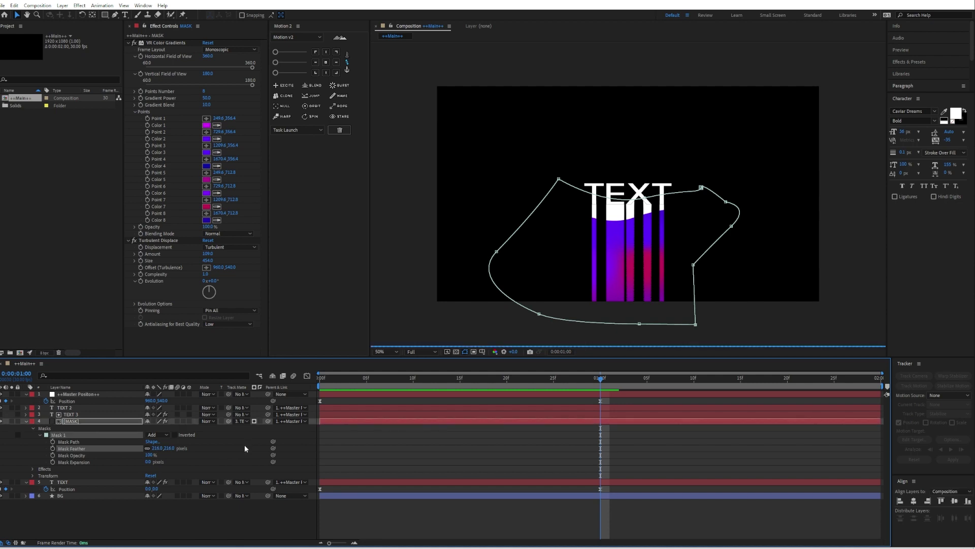
{"action": "left_click", "coordinate": [168, 448]}
{"action": "type", "text": "201"}
{"action": "key", "text": "Return"}
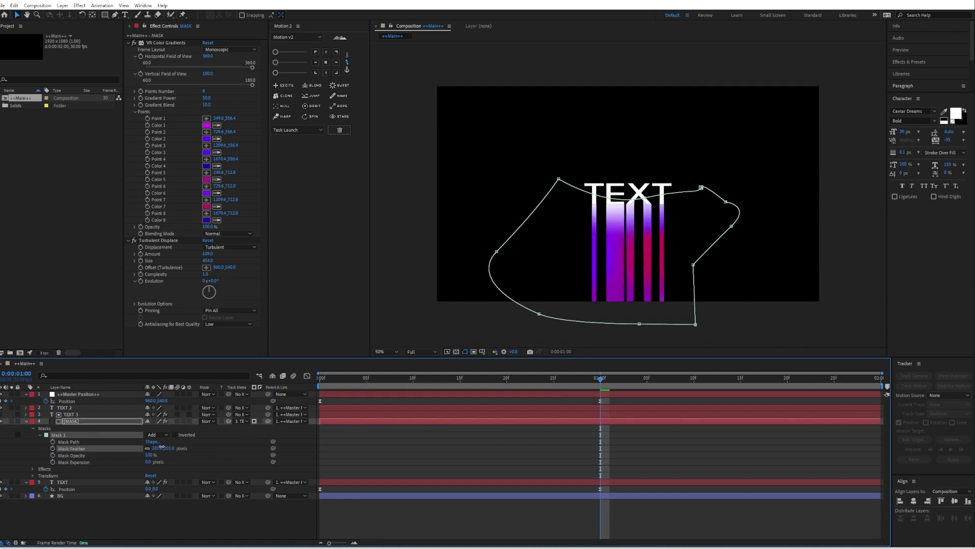
{"action": "left_click_drag", "start_coordinate": [151, 448], "coordinate": [176, 449]}
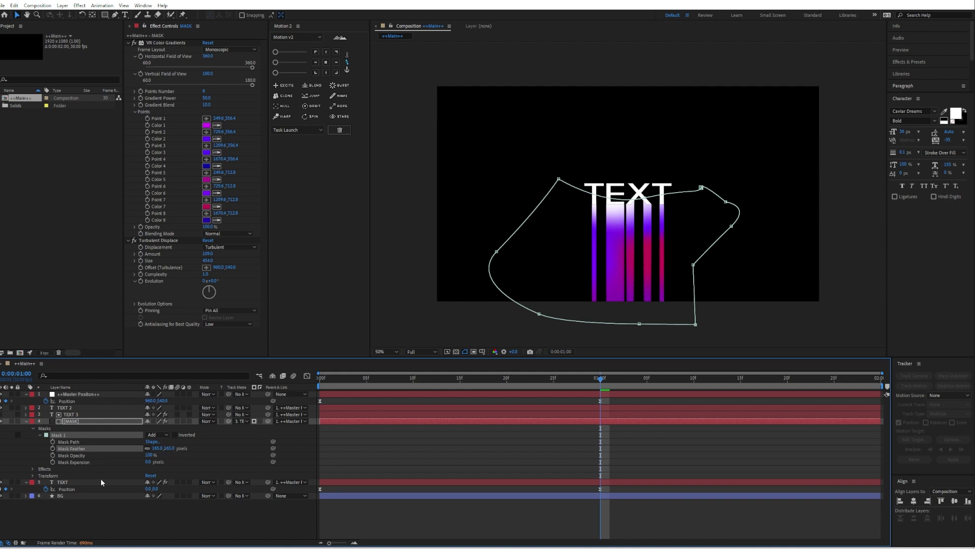
Add an adjustment layer named 'MASK CC' and place it below ++Master Position++
{"action": "right_click", "coordinate": [90, 453]}
{"action": "mouse_move", "coordinate": [135, 358]}
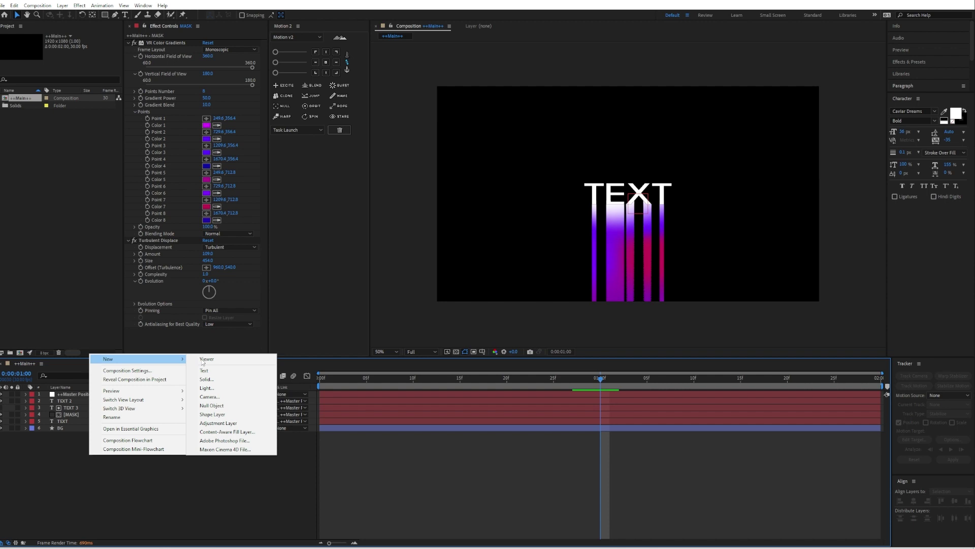
{"action": "left_click", "coordinate": [216, 421]}
{"action": "right_click", "coordinate": [98, 395]}
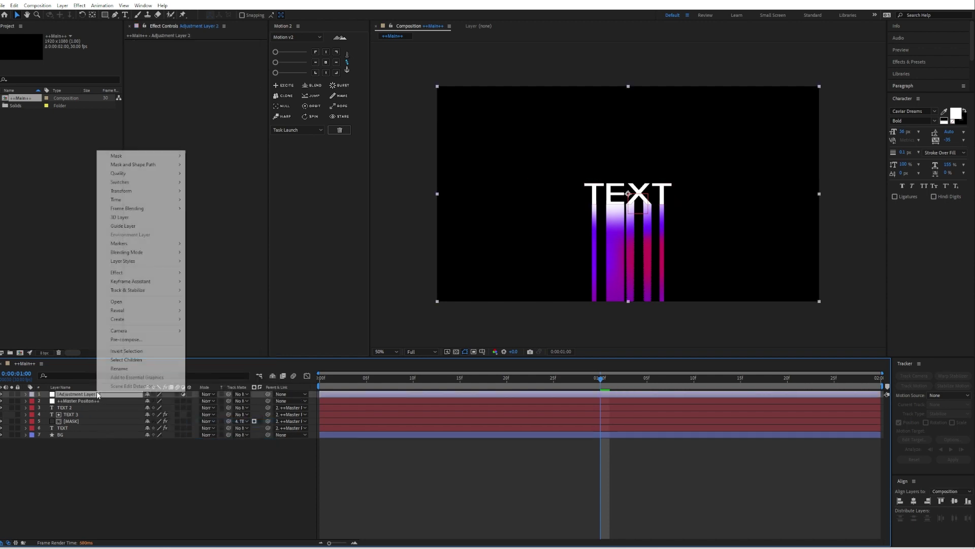
{"action": "left_click", "coordinate": [125, 368]}
{"action": "type", "text": "M"}
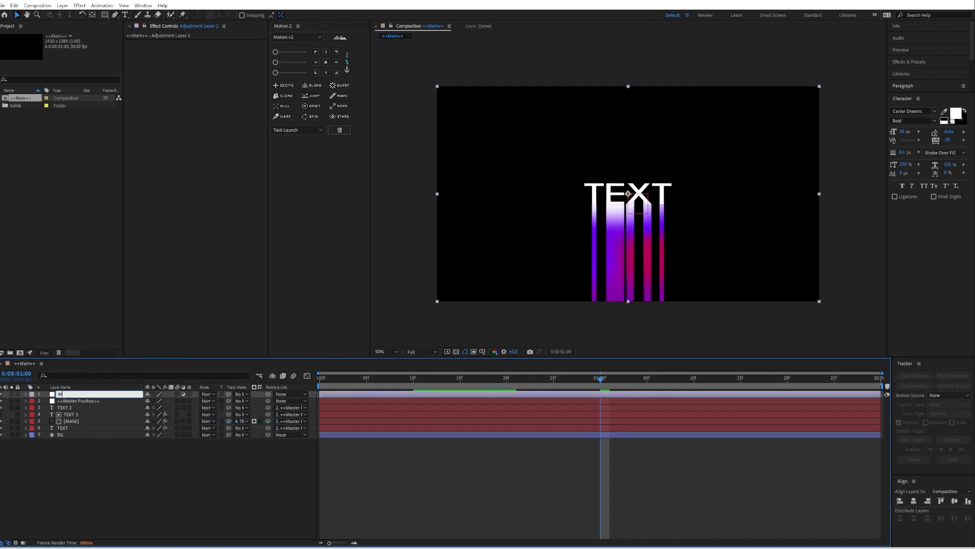
{"action": "type", "text": "ASK CC"}
{"action": "key", "text": "Return"}
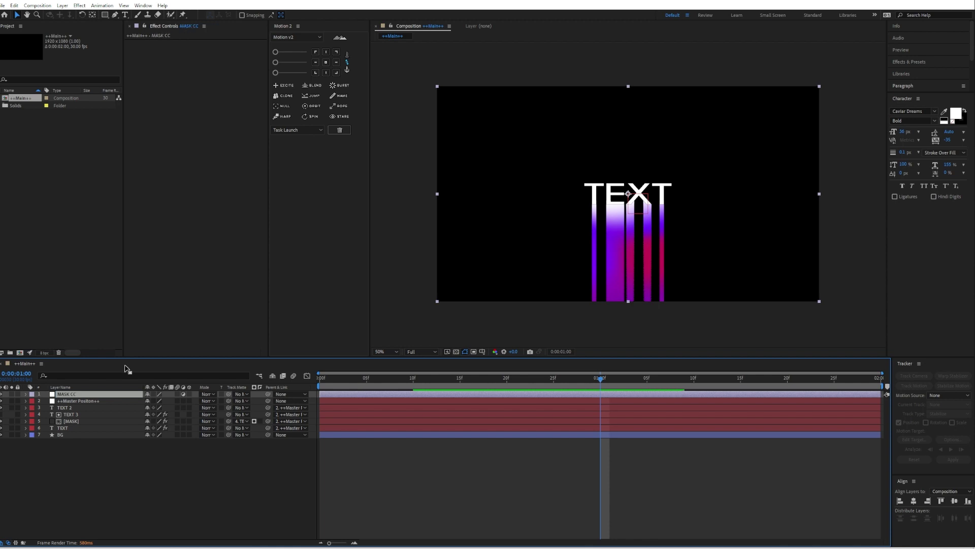
{"action": "left_click_drag", "start_coordinate": [88, 397], "coordinate": [93, 407]}
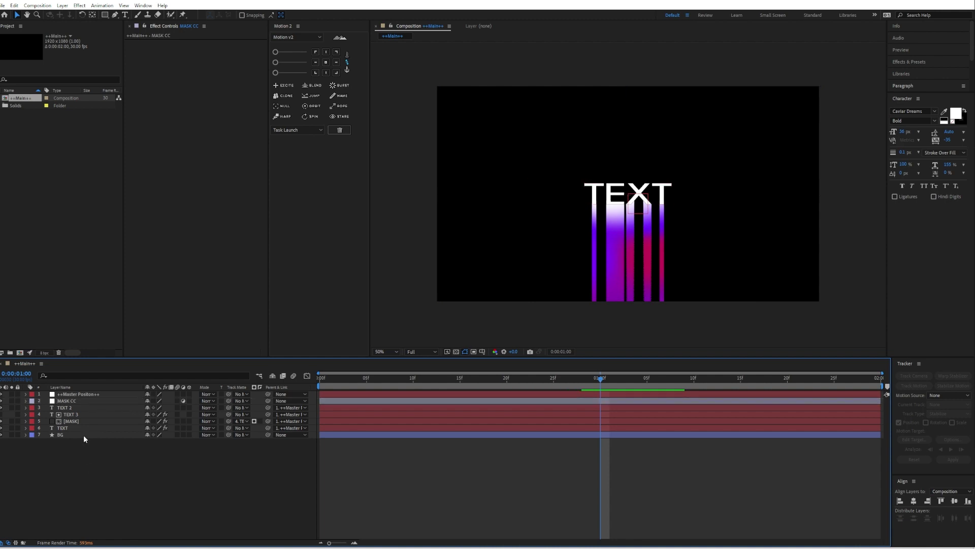
Apply Turbulent Displace to MASK CC with Amount 60 and Size 60
{"action": "key", "text": "ctrl+space"}
{"action": "type", "text": "tur"}
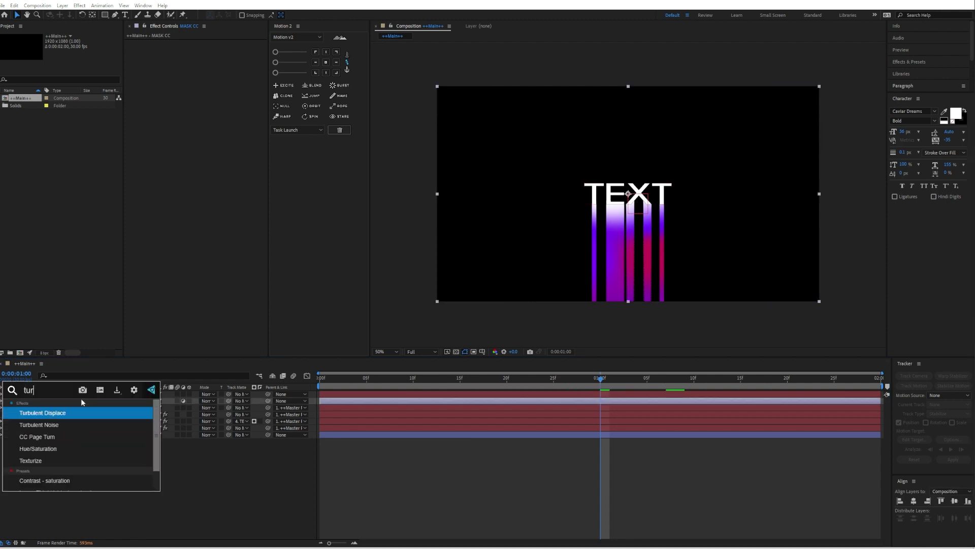
{"action": "key", "text": "Return"}
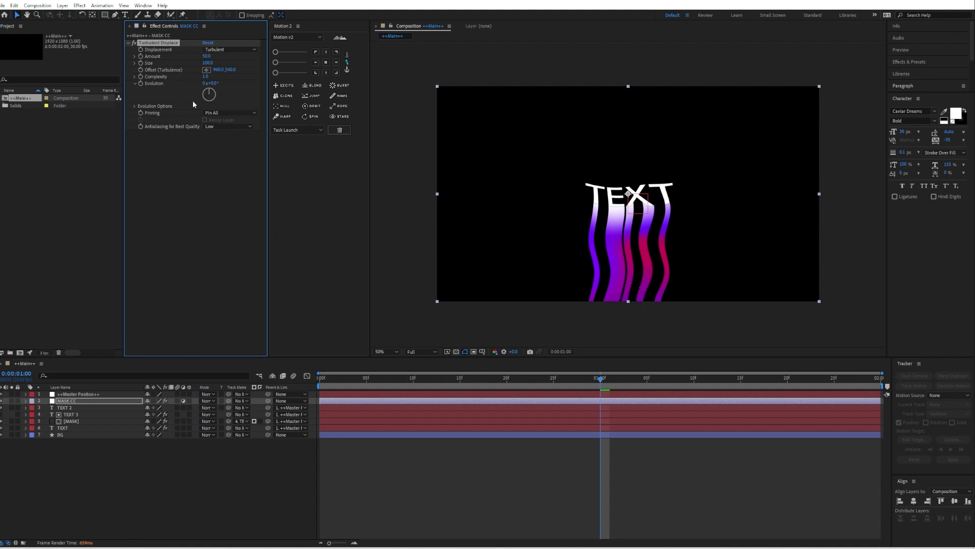
{"action": "left_click_drag", "start_coordinate": [208, 62], "coordinate": [236, 57]}
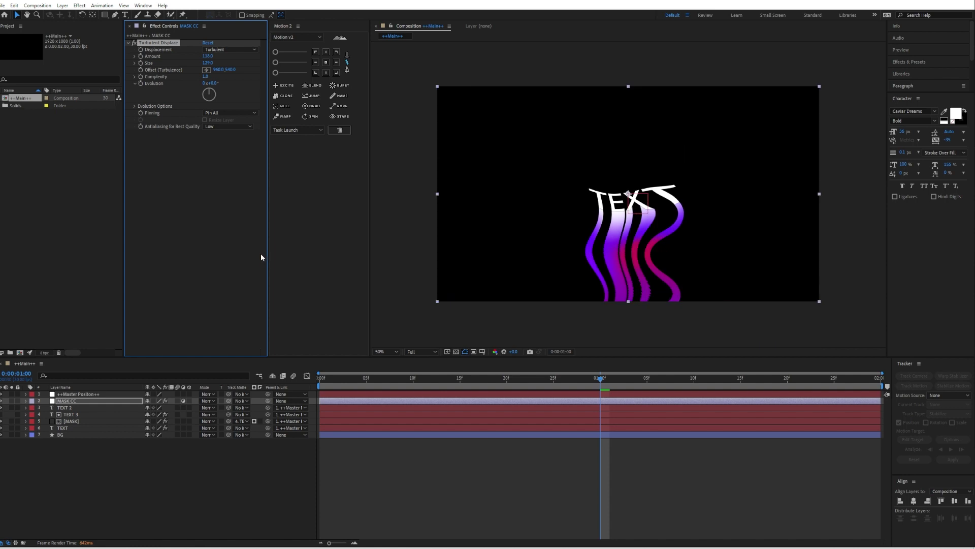
{"action": "mouse_move", "coordinate": [206, 56]}
{"action": "left_mouse_down"}
{"action": "mouse_move", "coordinate": [187, 62]}
{"action": "mouse_move", "coordinate": [218, 65]}
{"action": "mouse_move", "coordinate": [209, 64]}
{"action": "left_mouse_up"}
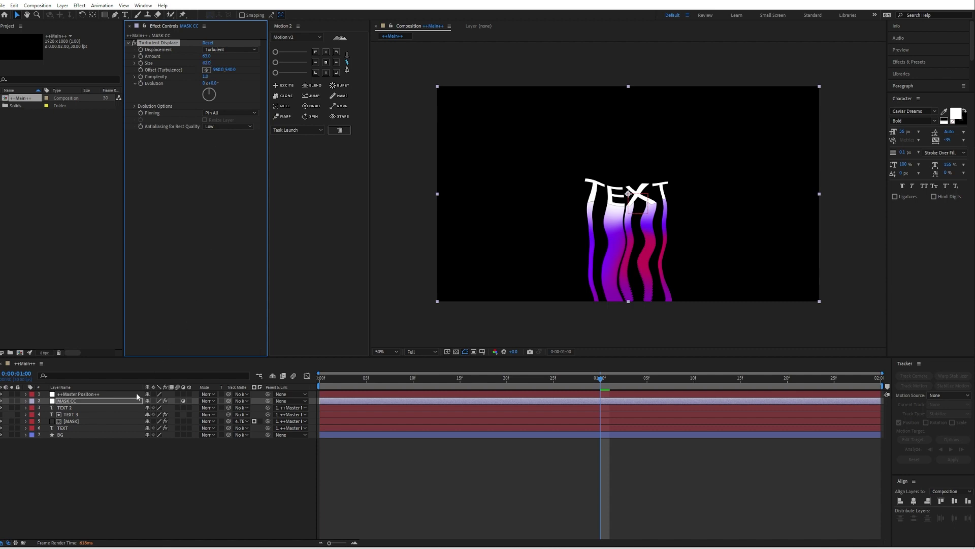
{"action": "key", "text": "ctrl+space"}
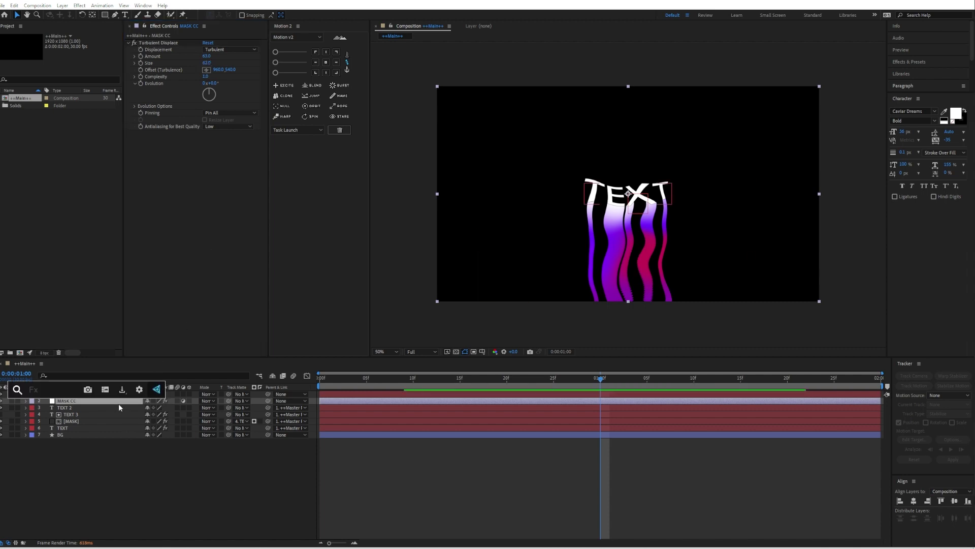
Apply a Radial Blur (Spin, Amount 5.0) to MASK CC from the effects search
{"action": "type", "text": "radial"}
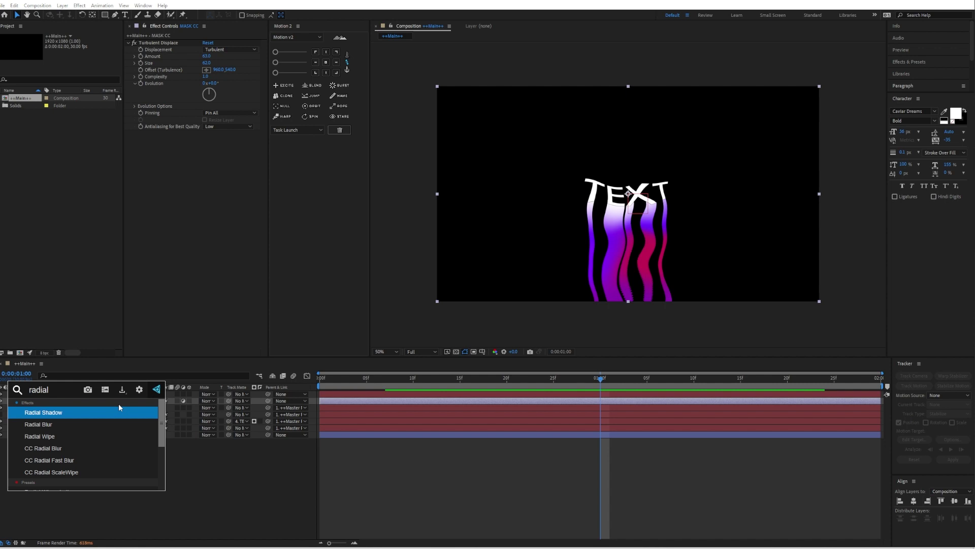
{"action": "key", "text": "Down"}
{"action": "key", "text": "Return"}
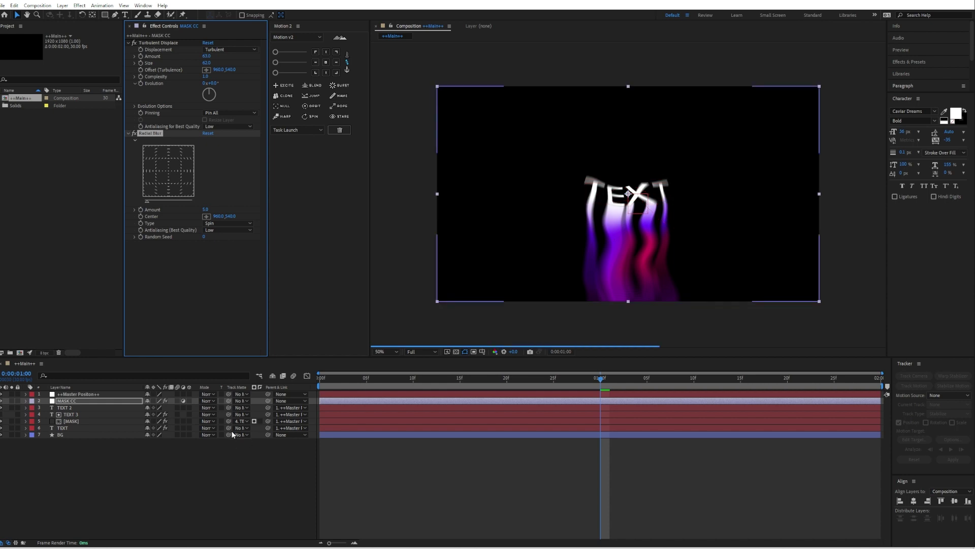
{"action": "left_click", "coordinate": [224, 448]}
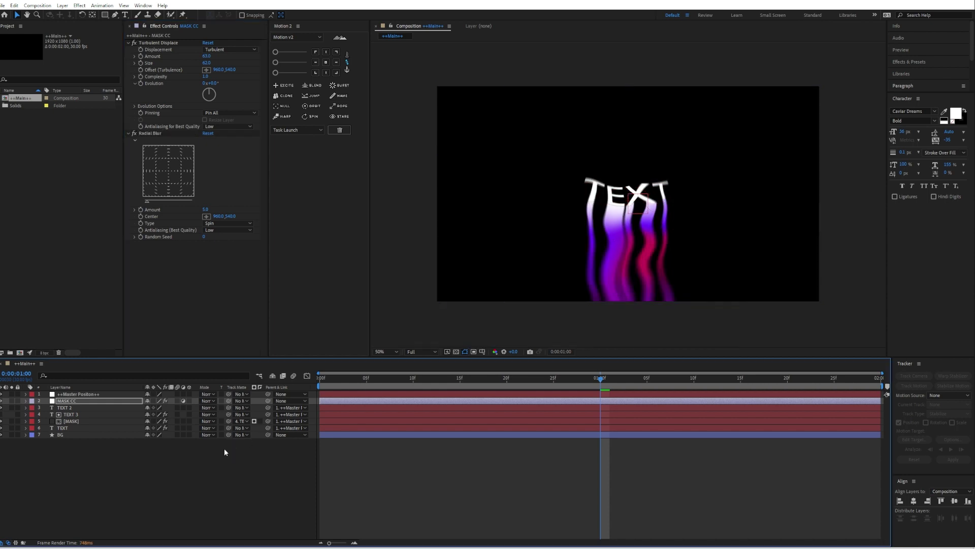
{"action": "left_click", "coordinate": [80, 401]}
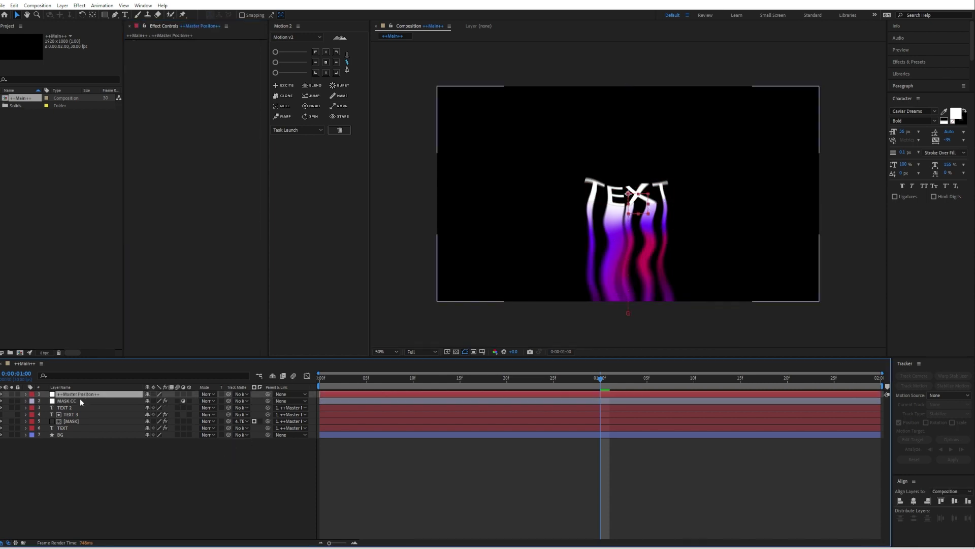
Draw a closed Pen mask on MASK CC around the drip area below TEXT
{"action": "left_click", "coordinate": [115, 15]}
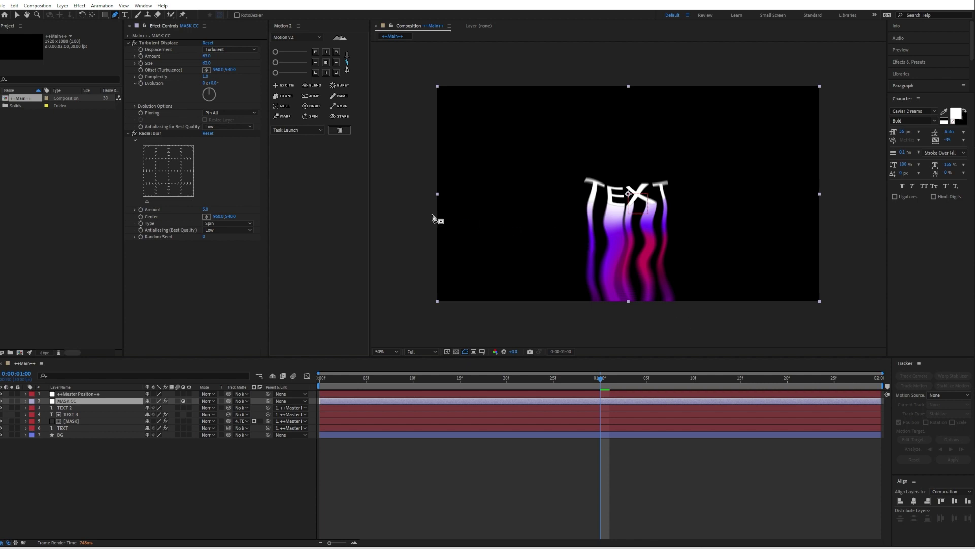
{"action": "left_click", "coordinate": [425, 188]}
{"action": "left_click_drag", "start_coordinate": [688, 212], "coordinate": [710, 184]}
{"action": "left_click", "coordinate": [744, 178]}
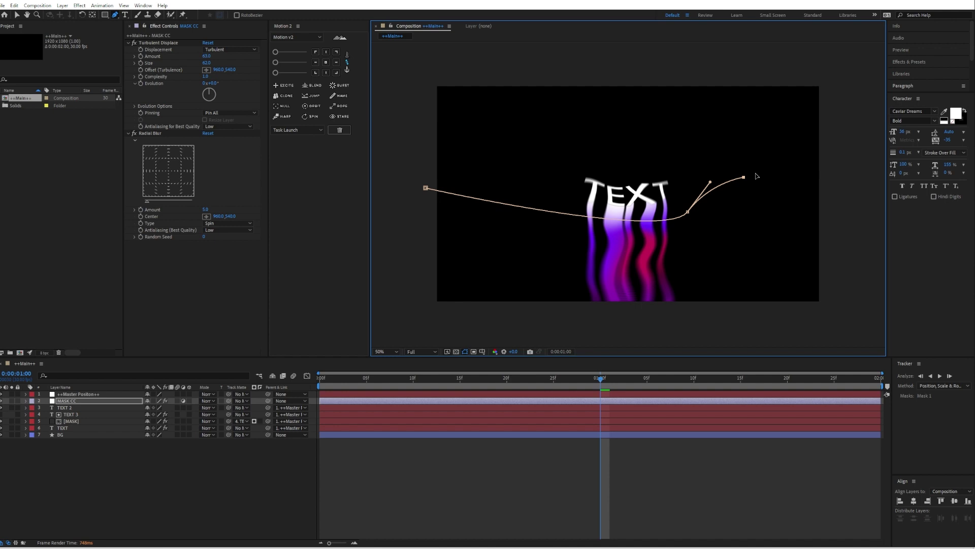
{"action": "left_click", "coordinate": [773, 169]}
{"action": "left_click", "coordinate": [827, 167]}
{"action": "left_click", "coordinate": [848, 178]}
{"action": "left_click", "coordinate": [853, 240]}
{"action": "left_click", "coordinate": [839, 292]}
{"action": "left_click", "coordinate": [826, 303]}
{"action": "left_click", "coordinate": [803, 316]}
{"action": "left_click", "coordinate": [746, 317]}
{"action": "left_click", "coordinate": [672, 318]}
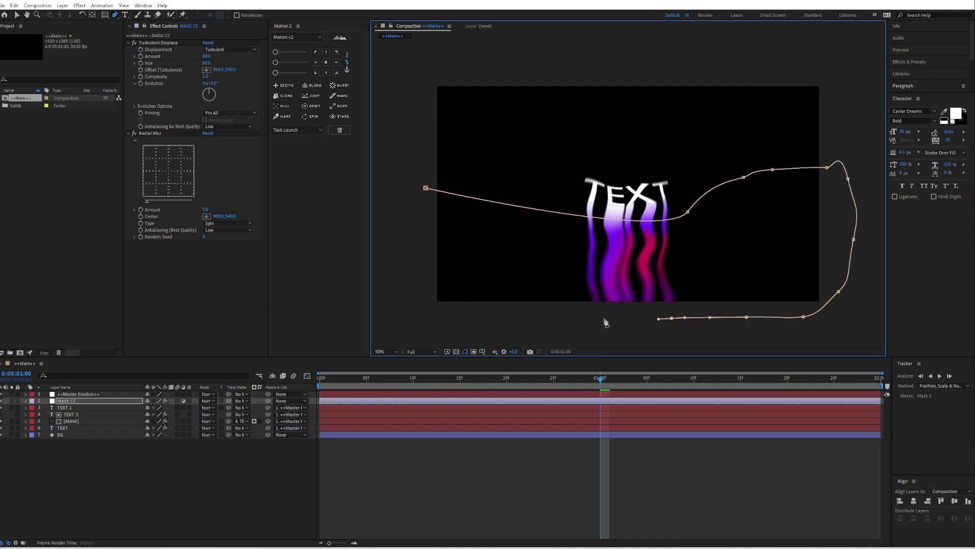
{"action": "left_click", "coordinate": [599, 318]}
{"action": "left_click", "coordinate": [501, 313]}
{"action": "left_click", "coordinate": [427, 303]}
{"action": "left_click", "coordinate": [407, 281]}
{"action": "left_click", "coordinate": [403, 253]}
{"action": "left_click", "coordinate": [426, 188]}
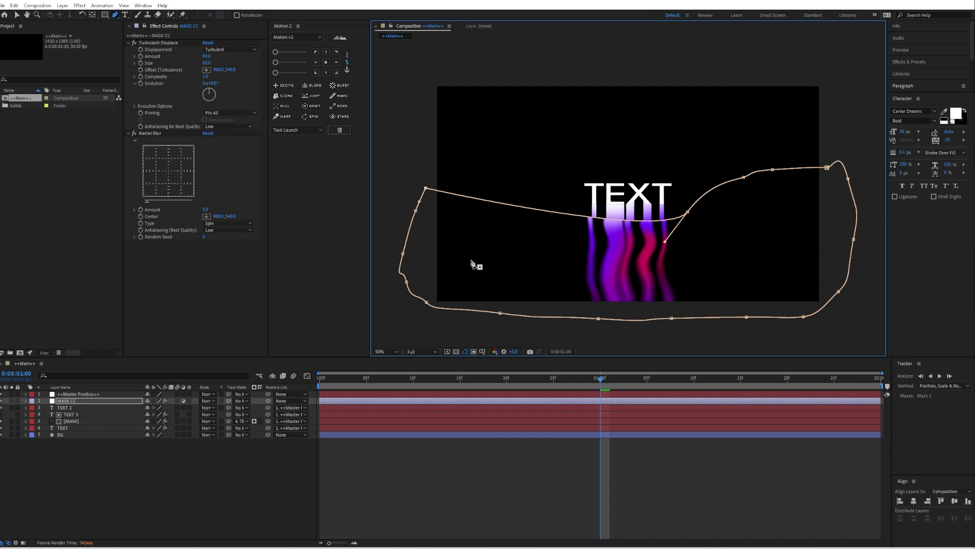
Set MASK CC's Mask 1 feather to 100 pixels and fit the composition in the viewer
{"action": "key", "text": "v"}
{"action": "left_click", "coordinate": [26, 401]}
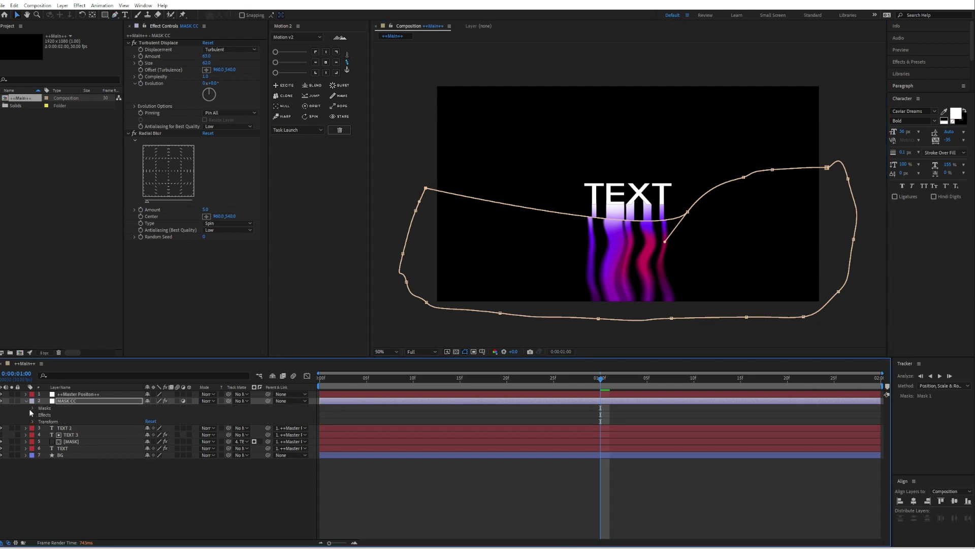
{"action": "left_click", "coordinate": [32, 408]}
{"action": "left_click", "coordinate": [40, 414]}
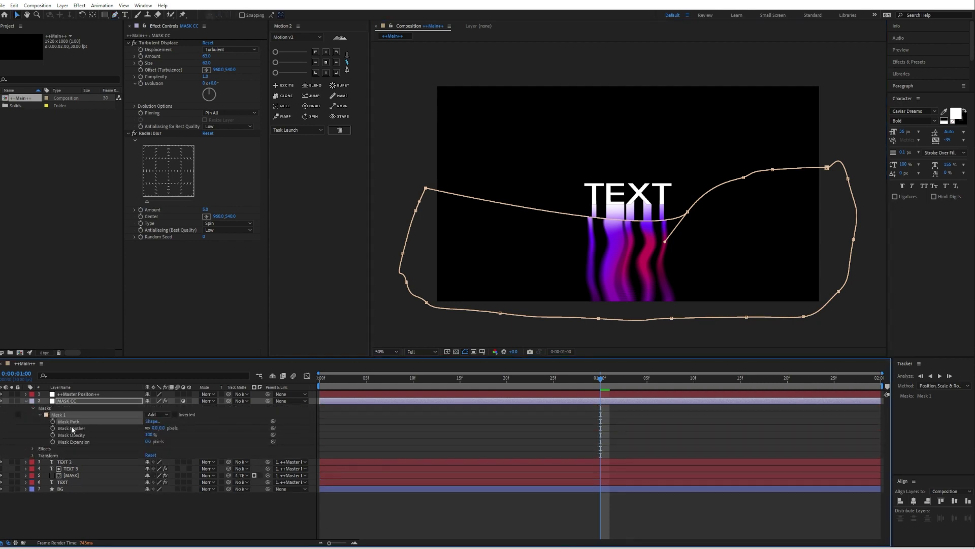
{"action": "left_click", "coordinate": [156, 428]}
{"action": "key", "text": "Return"}
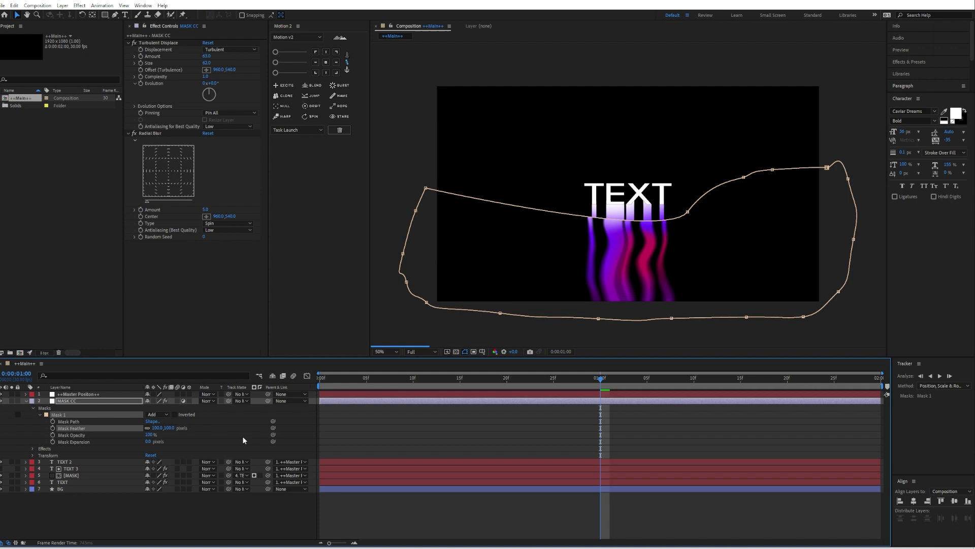
{"action": "left_click", "coordinate": [266, 517]}
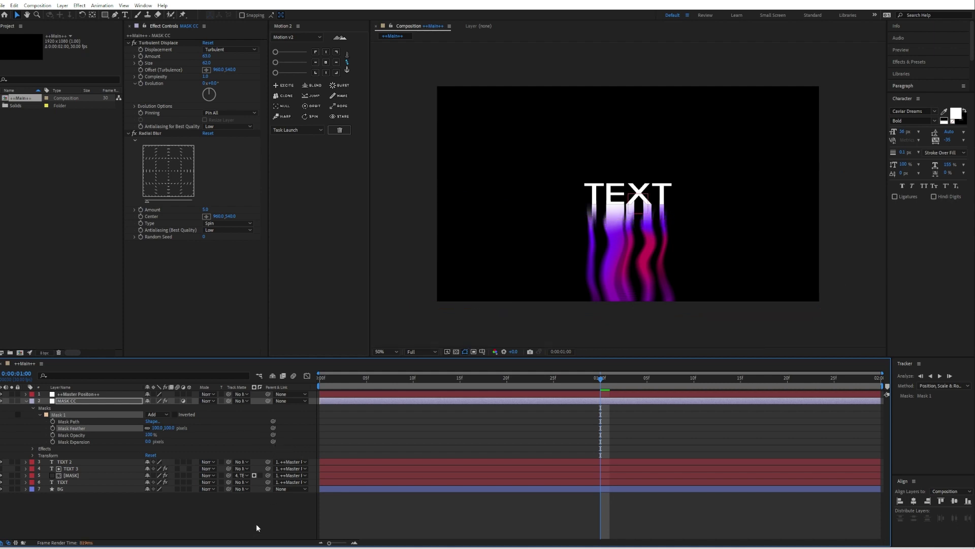
{"action": "scroll", "coordinate": [666, 210], "scroll_direction": "up", "scroll_amount": 2}
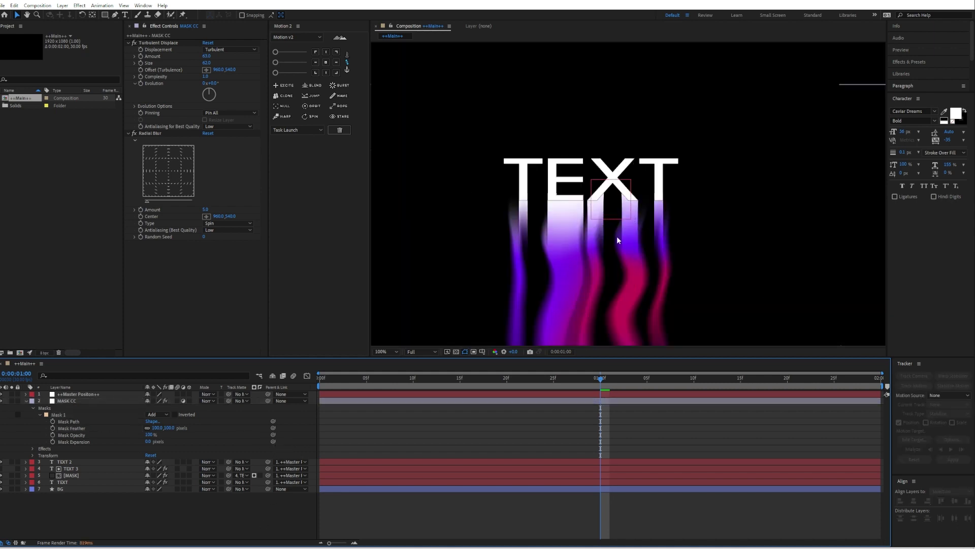
{"action": "left_click", "coordinate": [382, 351]}
{"action": "left_click", "coordinate": [391, 371]}
Create an adjustment layer named 'CC' and apply Turbulent Displace to it
{"action": "key", "text": "u"}
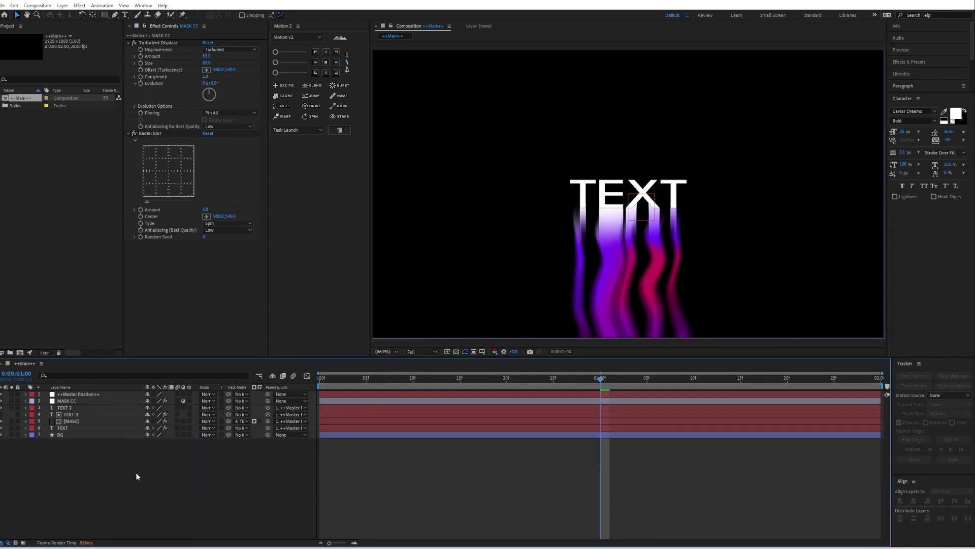
{"action": "right_click", "coordinate": [127, 449]}
{"action": "mouse_move", "coordinate": [152, 352]}
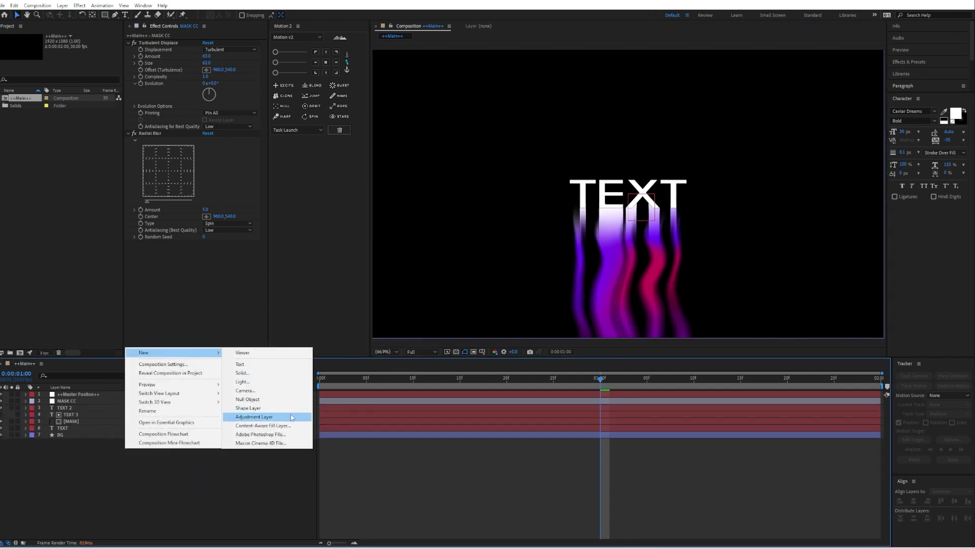
{"action": "left_click", "coordinate": [292, 417]}
{"action": "right_click", "coordinate": [89, 396]}
{"action": "left_click", "coordinate": [127, 374]}
{"action": "type", "text": "CC"}
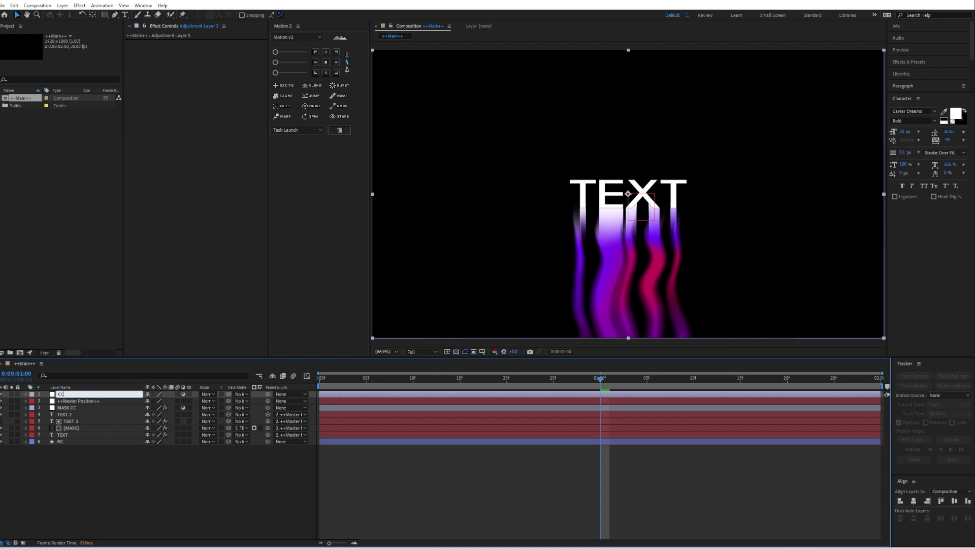
{"action": "key", "text": "Return"}
{"action": "key", "text": "ctrl+space"}
{"action": "type", "text": "tur"}
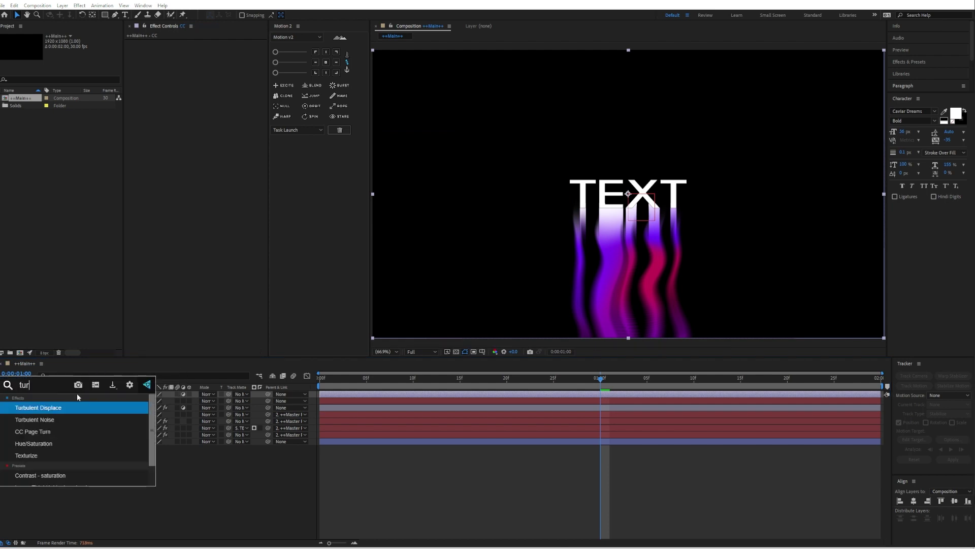
{"action": "key", "text": "Return"}
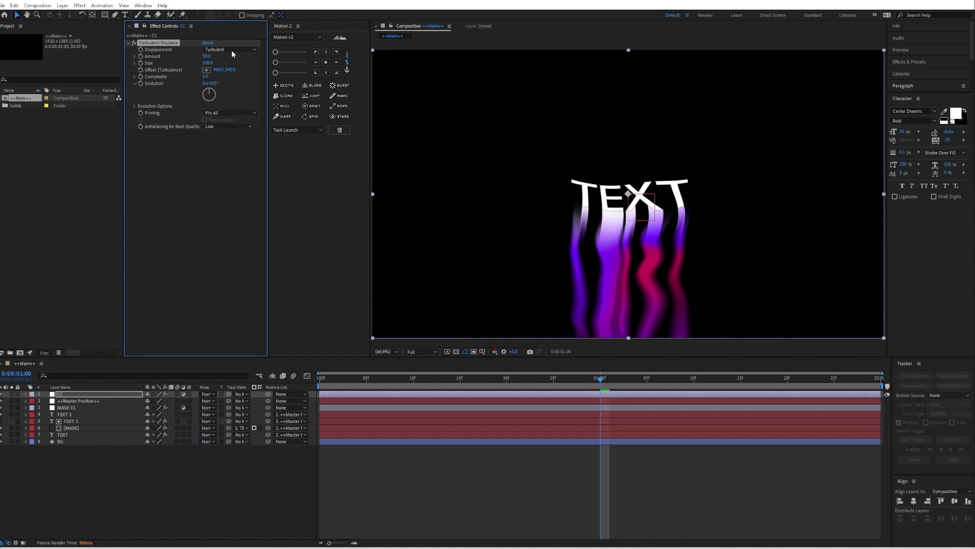
Add Wave Warp to CC, pinned at all edges, with width 24 and height 1
{"action": "key", "text": "ctrl+space"}
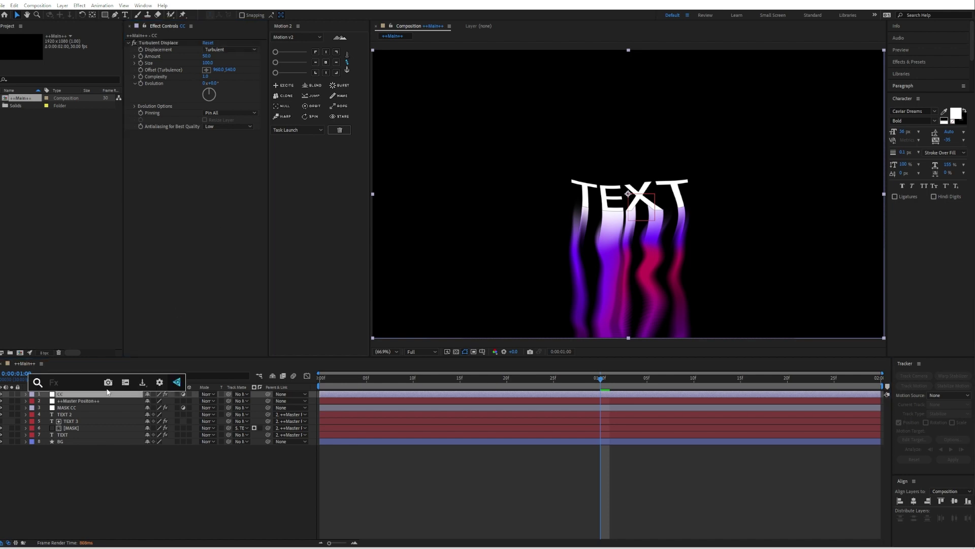
{"action": "type", "text": "wave"}
{"action": "key", "text": "Down"}
{"action": "key", "text": "Return"}
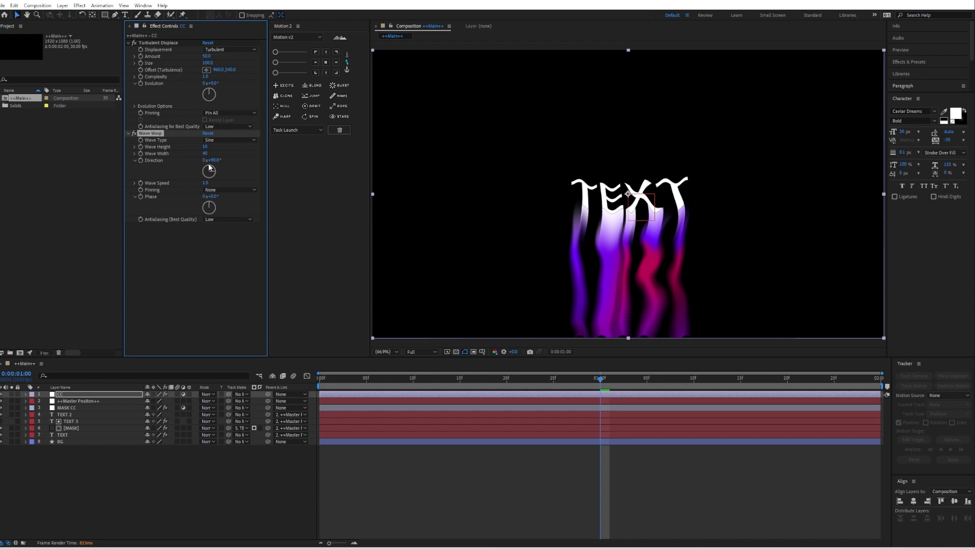
{"action": "left_click", "coordinate": [234, 190]}
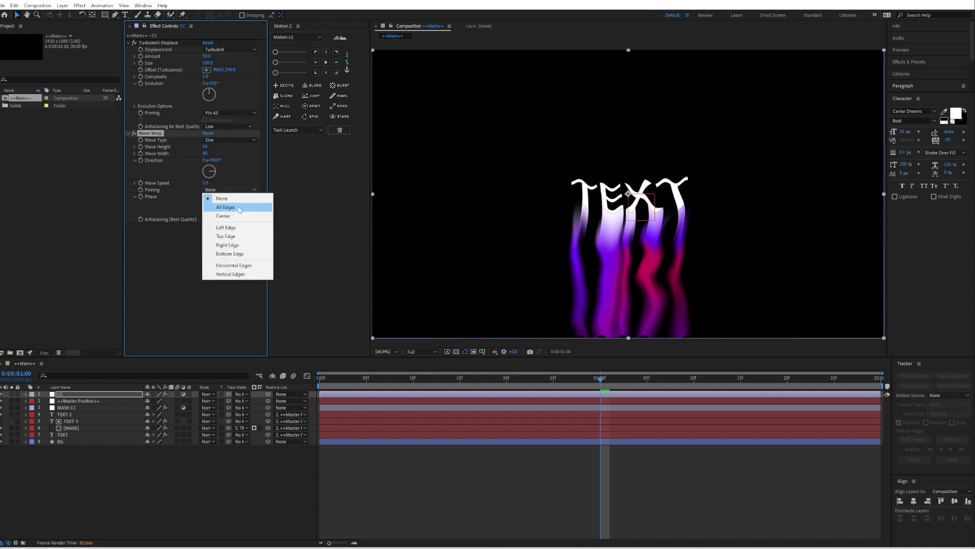
{"action": "left_click", "coordinate": [239, 207]}
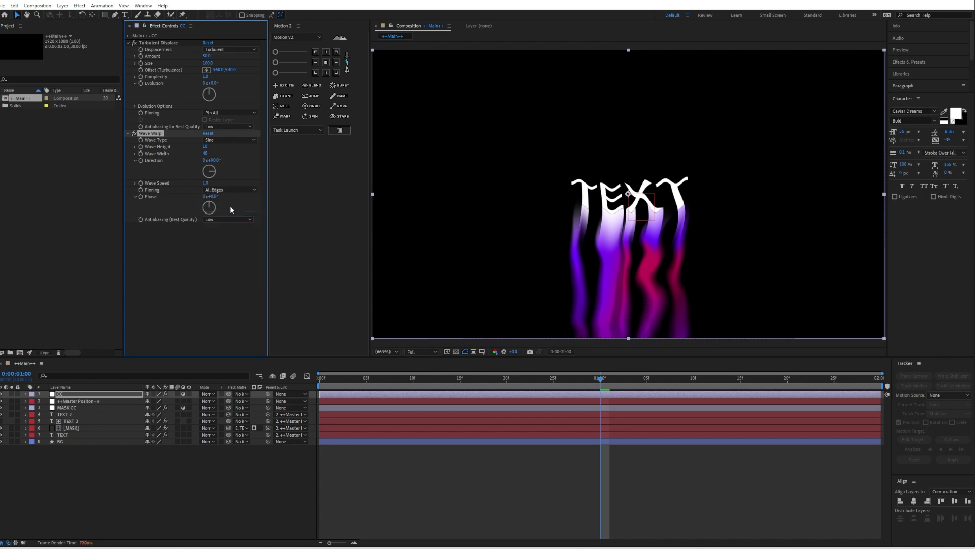
{"action": "mouse_move", "coordinate": [203, 153]}
{"action": "left_mouse_down"}
{"action": "mouse_move", "coordinate": [189, 147]}
{"action": "mouse_move", "coordinate": [202, 147]}
{"action": "left_mouse_up"}
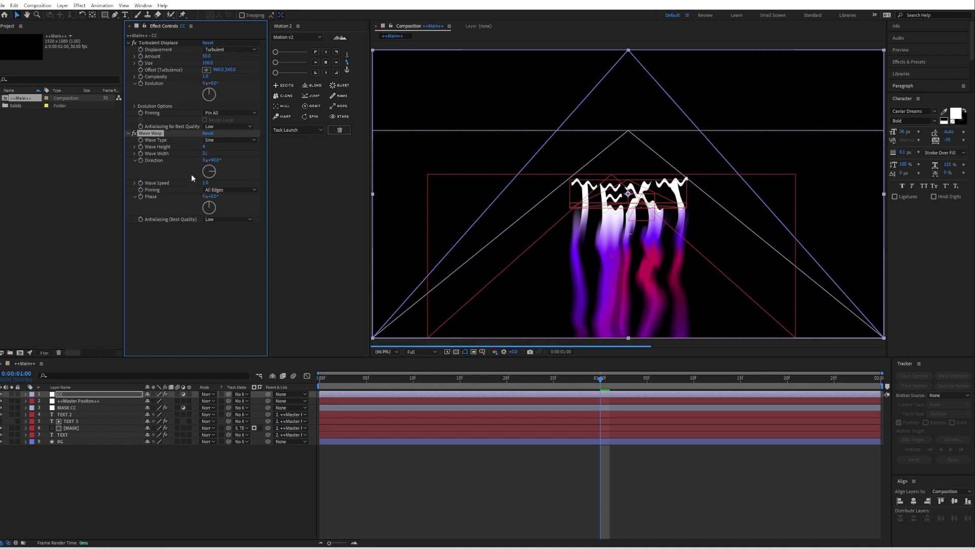
{"action": "left_click", "coordinate": [205, 147]}
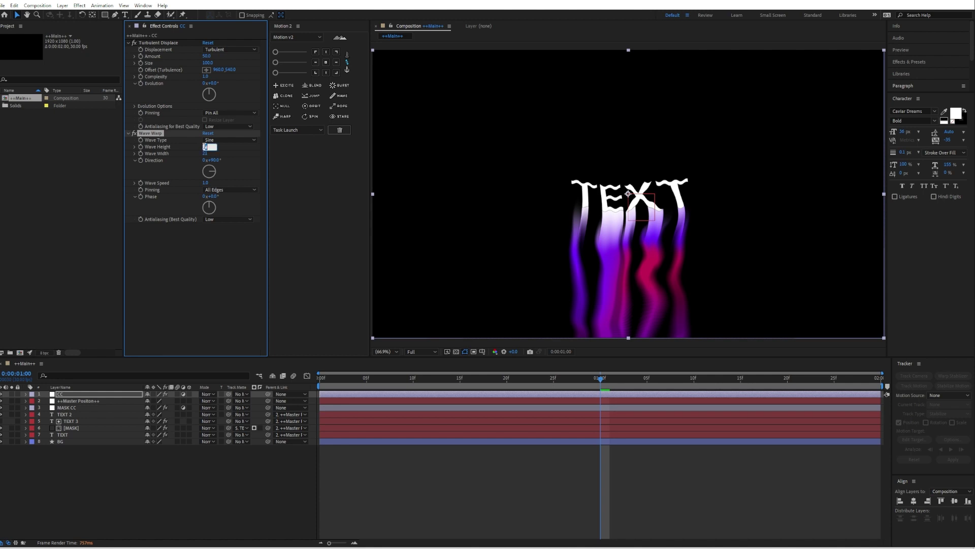
{"action": "key", "text": "Return"}
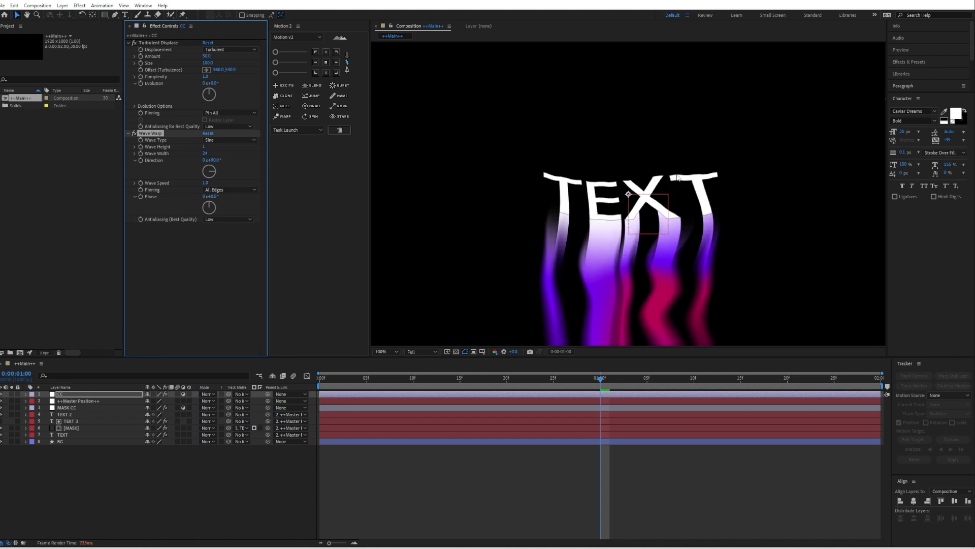
{"action": "key", "text": "period"}
{"action": "key", "text": "period"}
{"action": "key", "text": "period"}
{"action": "key", "text": "period"}
{"action": "key", "text": "shift+slash"}
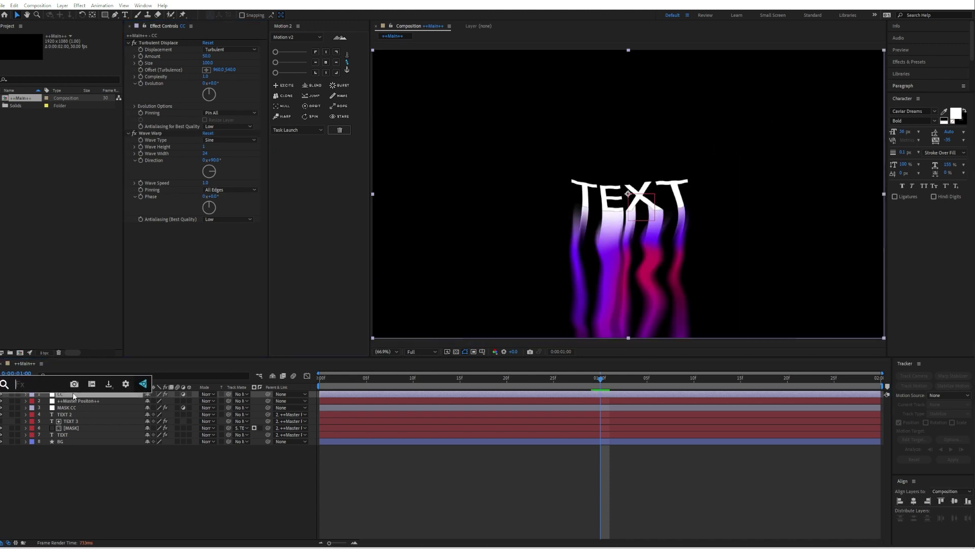
Apply VR Digital Glitch, narrow its field of view, and set Master Amplitude to 30
{"action": "key", "text": "ctrl+space"}
{"action": "type", "text": "vr"}
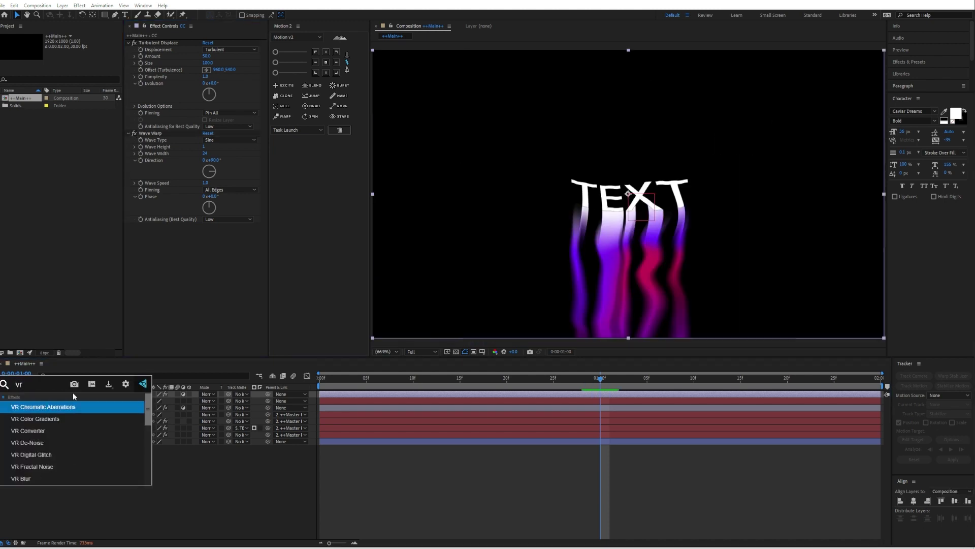
{"action": "key", "text": "Down"}
{"action": "key", "text": "Down"}
{"action": "key", "text": "Down"}
{"action": "key", "text": "Down"}
{"action": "key", "text": "Return"}
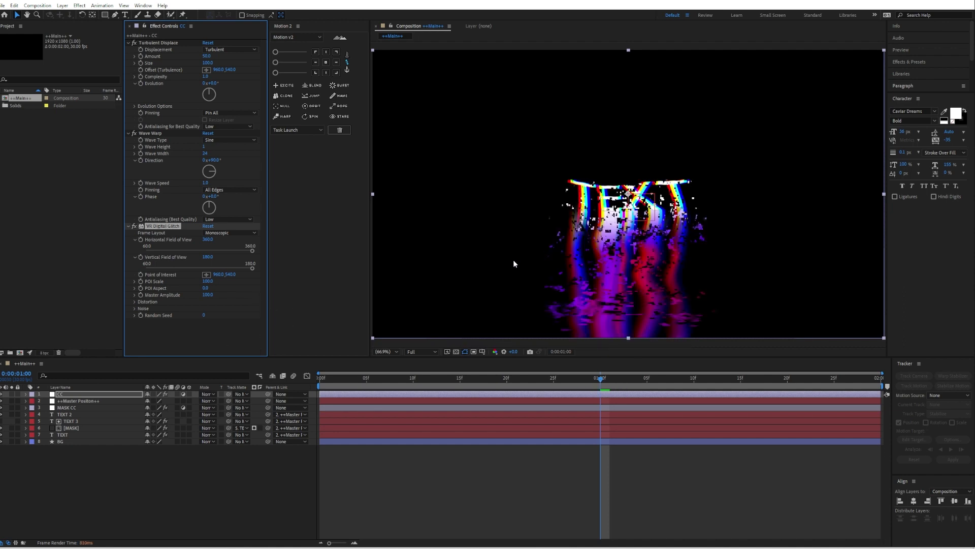
{"action": "mouse_move", "coordinate": [208, 251]}
{"action": "left_mouse_down"}
{"action": "mouse_move", "coordinate": [199, 251]}
{"action": "mouse_move", "coordinate": [203, 268]}
{"action": "left_mouse_up"}
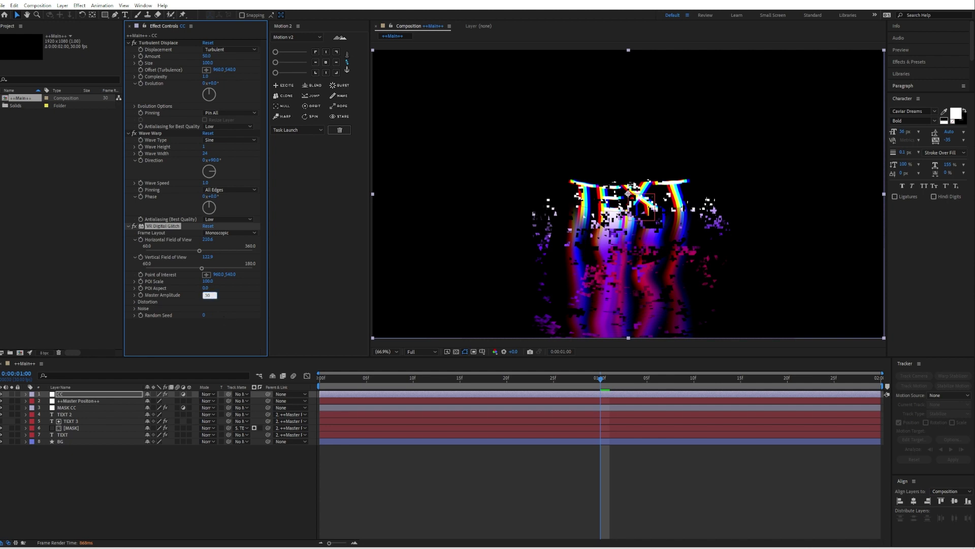
{"action": "key", "text": "Return"}
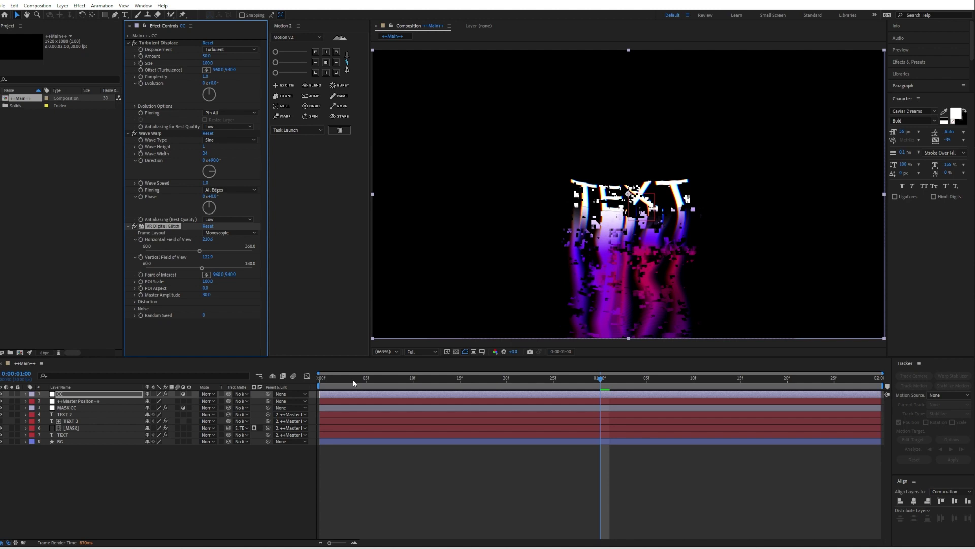
Keyframe the glitch Master Amplitude at 20 on the first frame and 3 at one second
{"action": "left_click", "coordinate": [319, 380]}
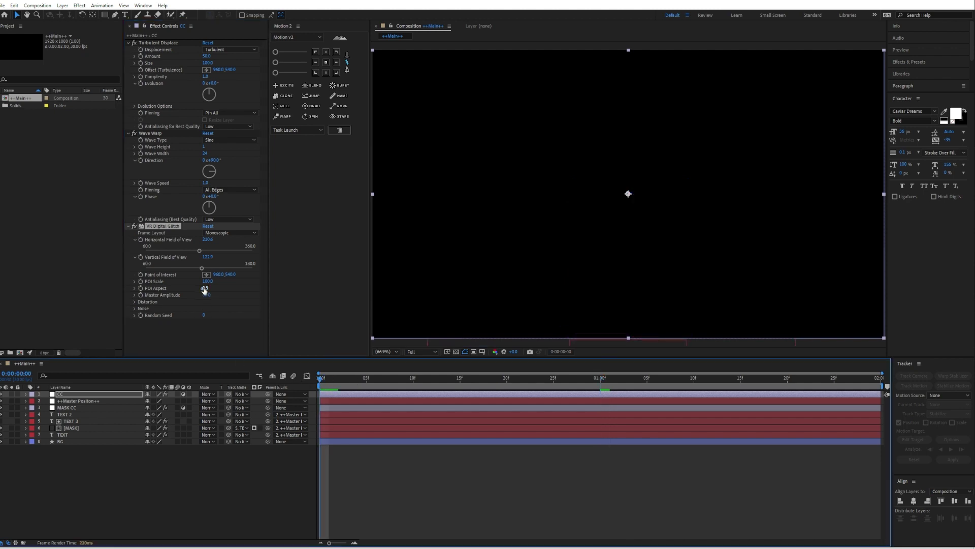
{"action": "left_click", "coordinate": [207, 295]}
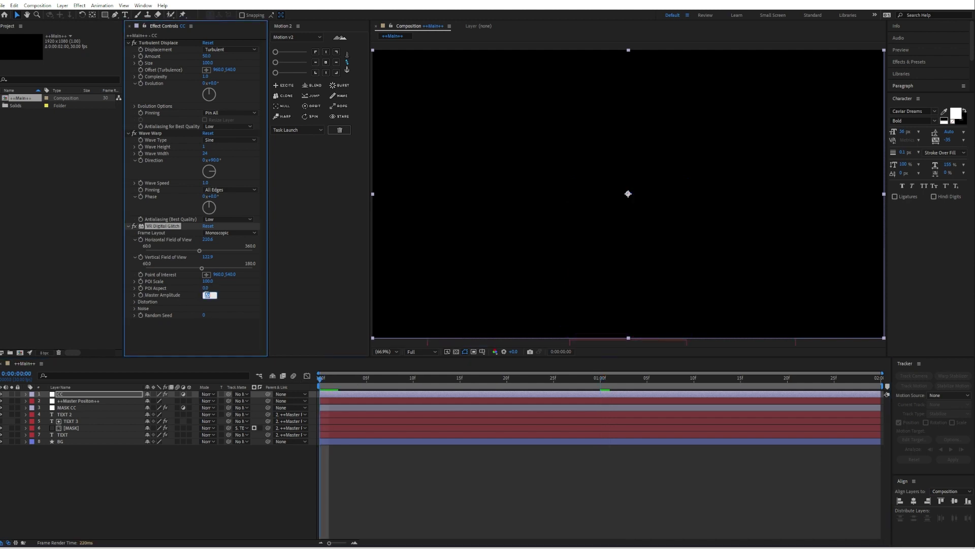
{"action": "key", "text": "Return"}
{"action": "left_click", "coordinate": [600, 379]}
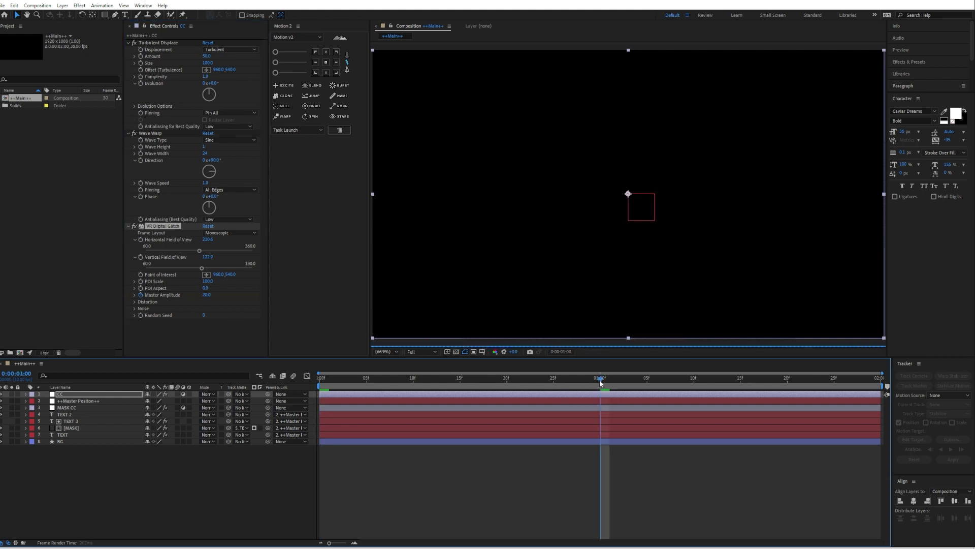
{"action": "left_click", "coordinate": [206, 295]}
{"action": "type", "text": "3"}
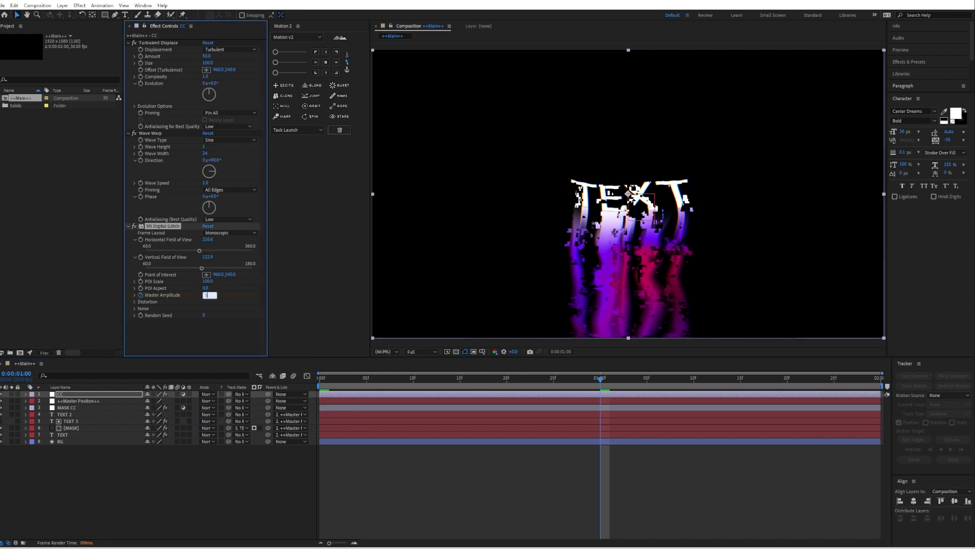
{"action": "key", "text": "Return"}
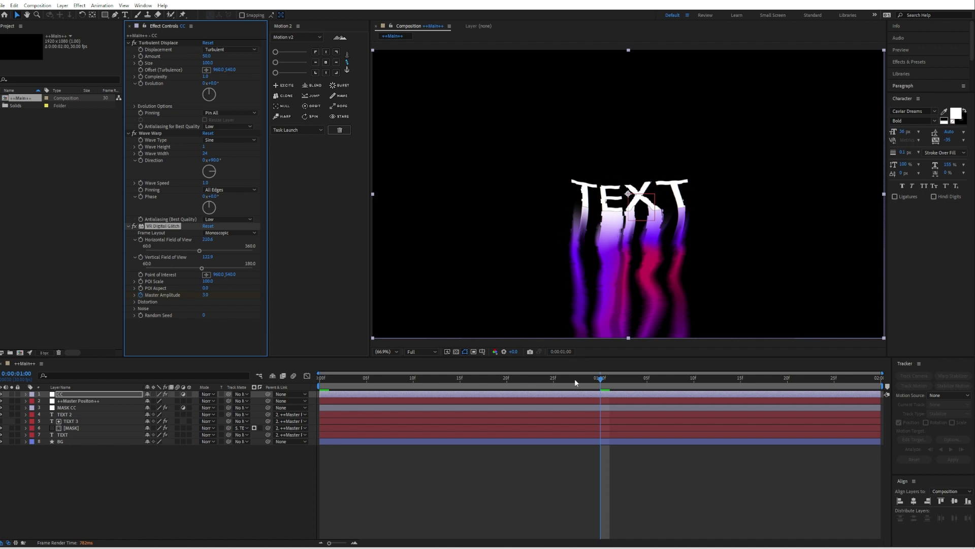
Scrub through the glitch and widen its horizontal field of view to 360
{"action": "left_click_drag", "start_coordinate": [394, 378], "coordinate": [331, 381]}
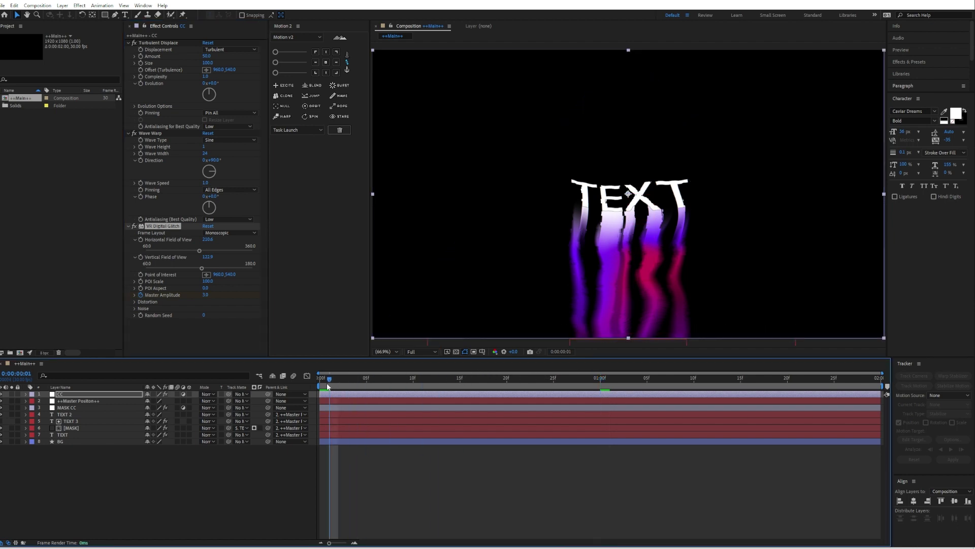
{"action": "left_click", "coordinate": [388, 385]}
{"action": "left_click", "coordinate": [433, 381]}
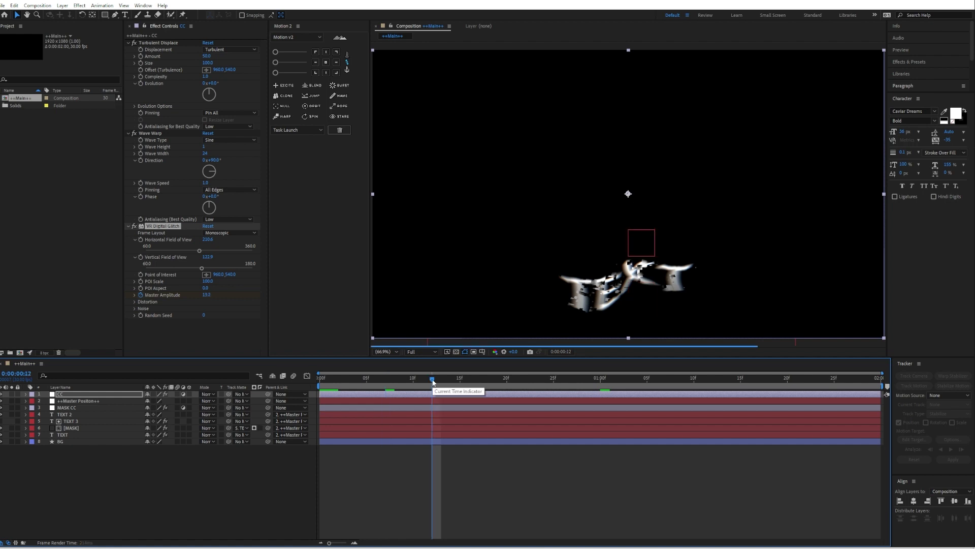
{"action": "left_click_drag", "start_coordinate": [200, 251], "coordinate": [259, 267]}
{"action": "left_click", "coordinate": [245, 264]}
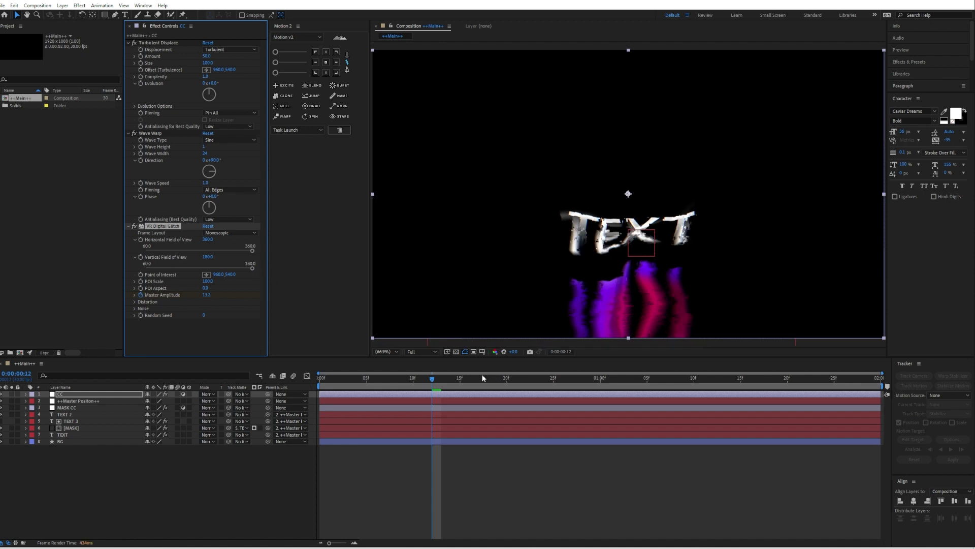
{"action": "left_click_drag", "start_coordinate": [592, 379], "coordinate": [601, 378]}
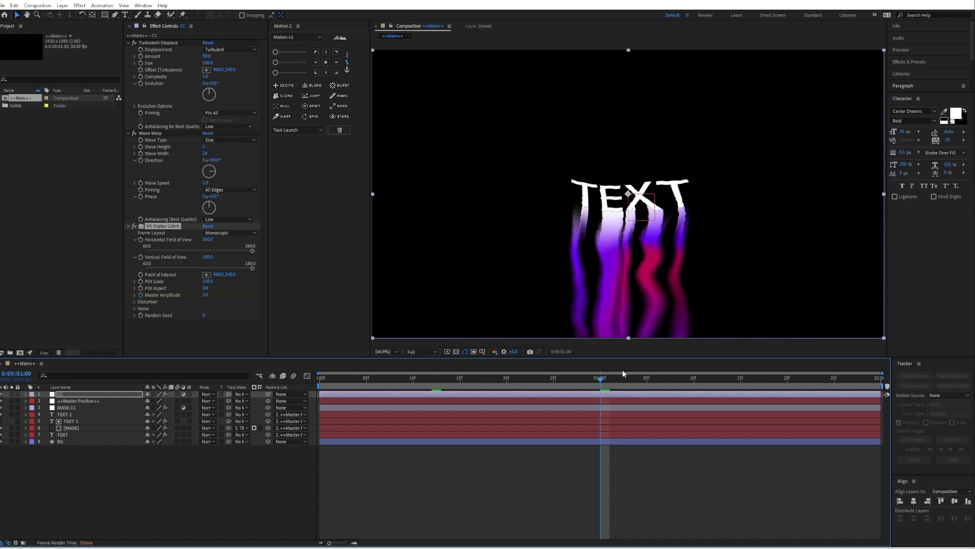
{"action": "left_click_drag", "start_coordinate": [628, 380], "coordinate": [741, 380]}
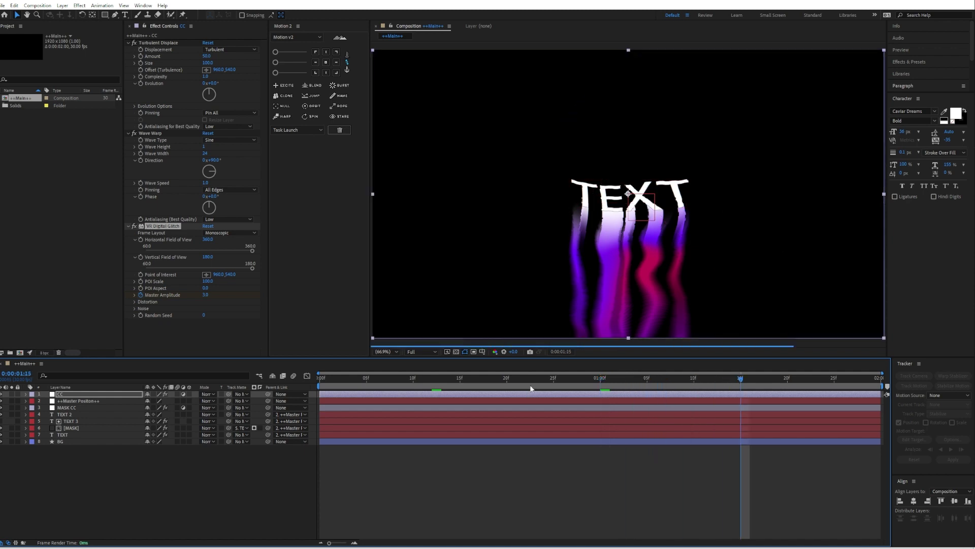
Apply Deep Glow to the CC layer with exposure 0.1 and radius 440
{"action": "left_click", "coordinate": [104, 395]}
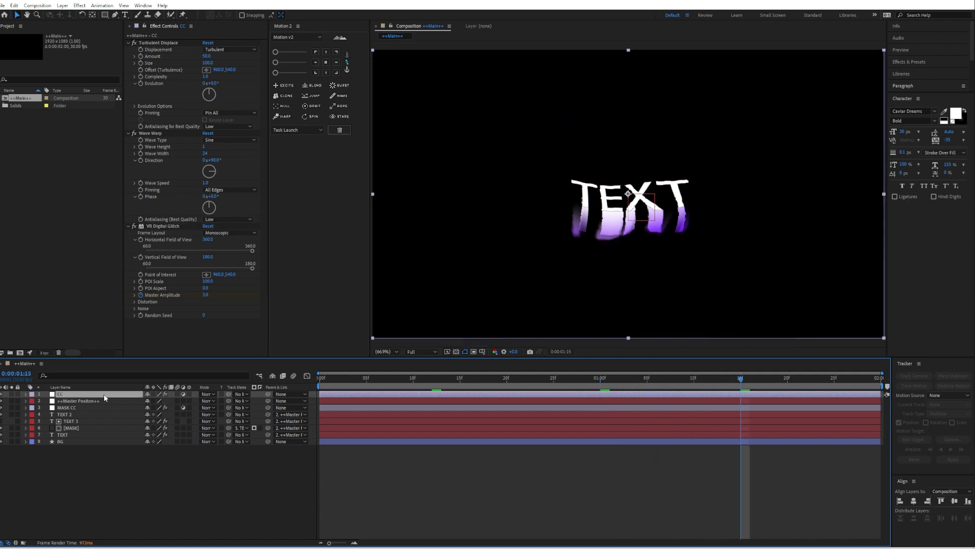
{"action": "key", "text": "ctrl+space"}
{"action": "type", "text": "deep"}
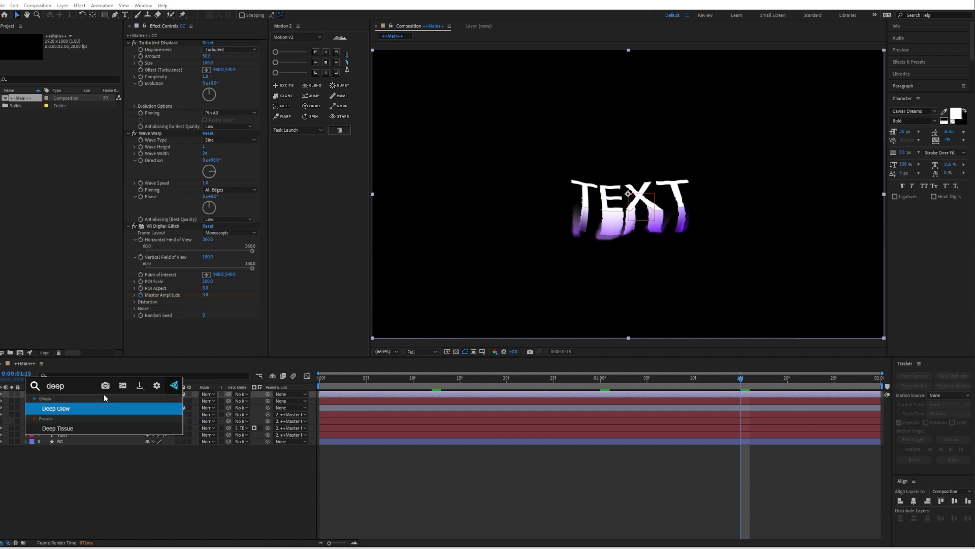
{"action": "key", "text": "Return"}
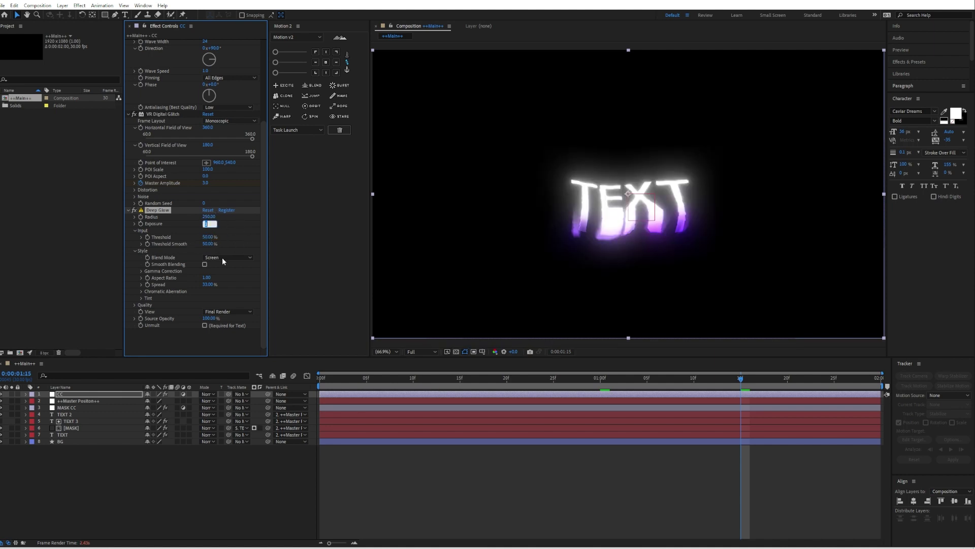
{"action": "type", "text": "0.1"}
{"action": "key", "text": "Return"}
{"action": "left_click", "coordinate": [208, 217]}
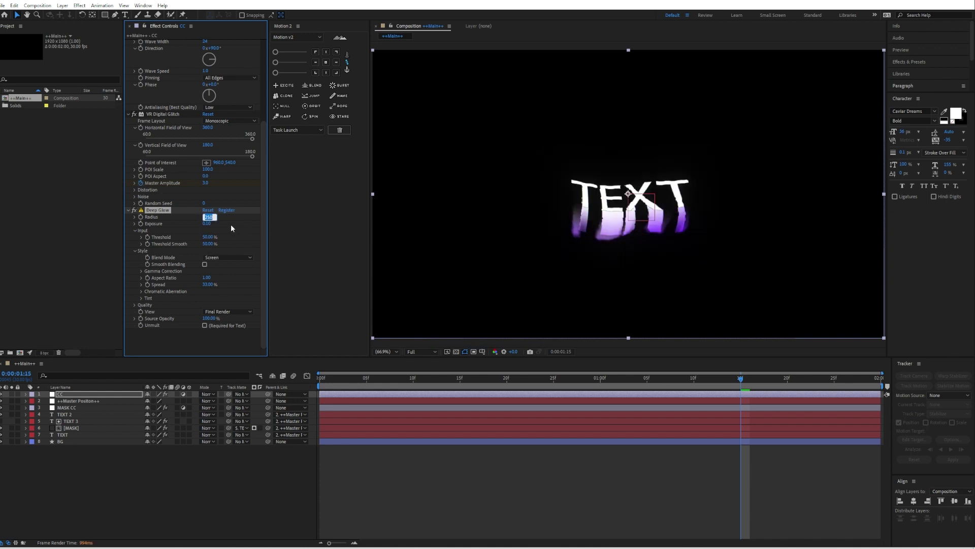
{"action": "left_click", "coordinate": [231, 225]}
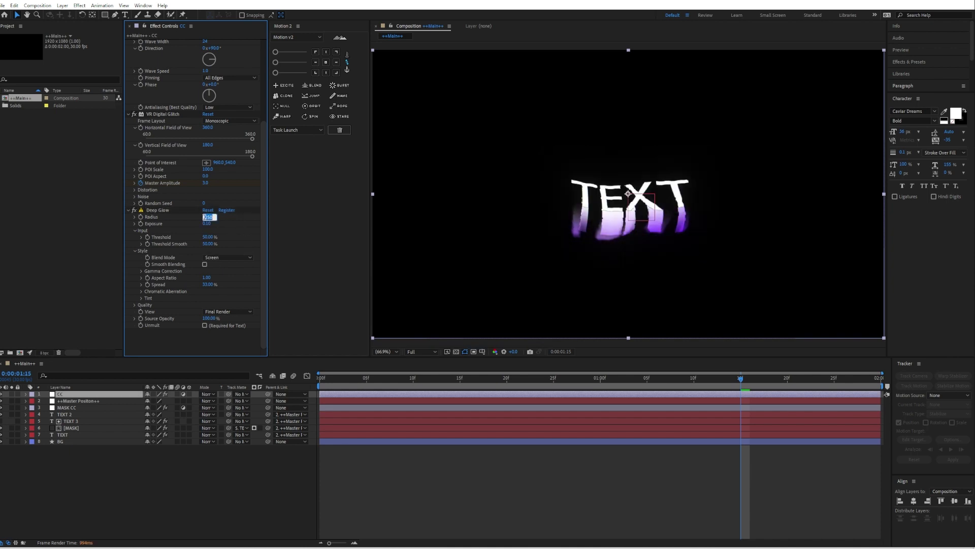
{"action": "key", "text": "Return"}
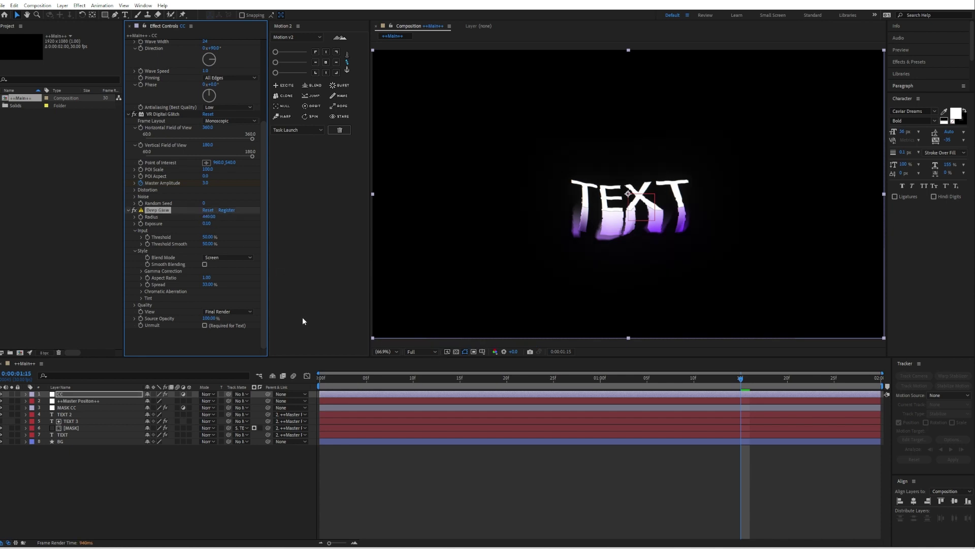
Raise the glow spread to 100% and exposure to 2, then rewind to the start
{"action": "left_click_drag", "start_coordinate": [252, 281], "coordinate": [488, 261]}
{"action": "left_click", "coordinate": [209, 223]}
{"action": "type", "text": "2"}
{"action": "key", "text": "Return"}
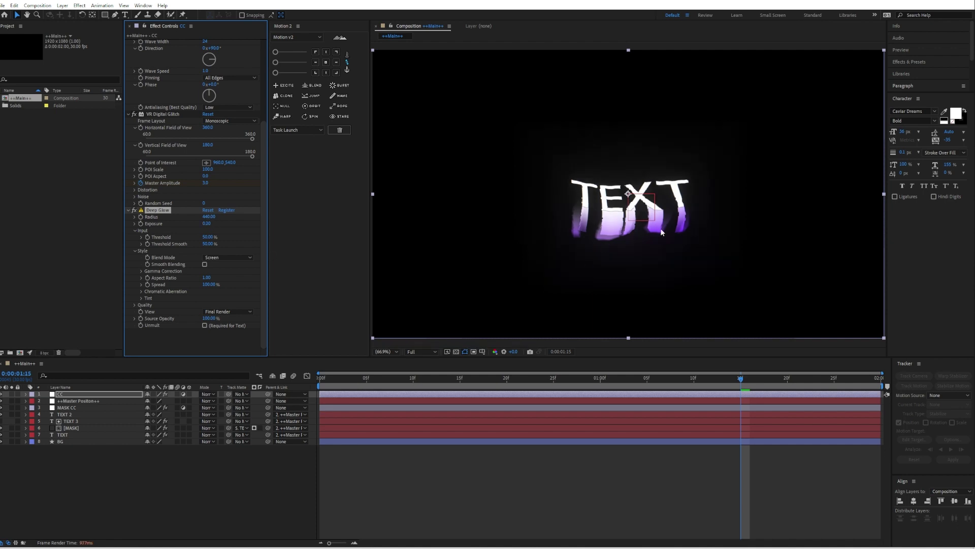
{"action": "left_click_drag", "start_coordinate": [334, 383], "coordinate": [321, 382]}
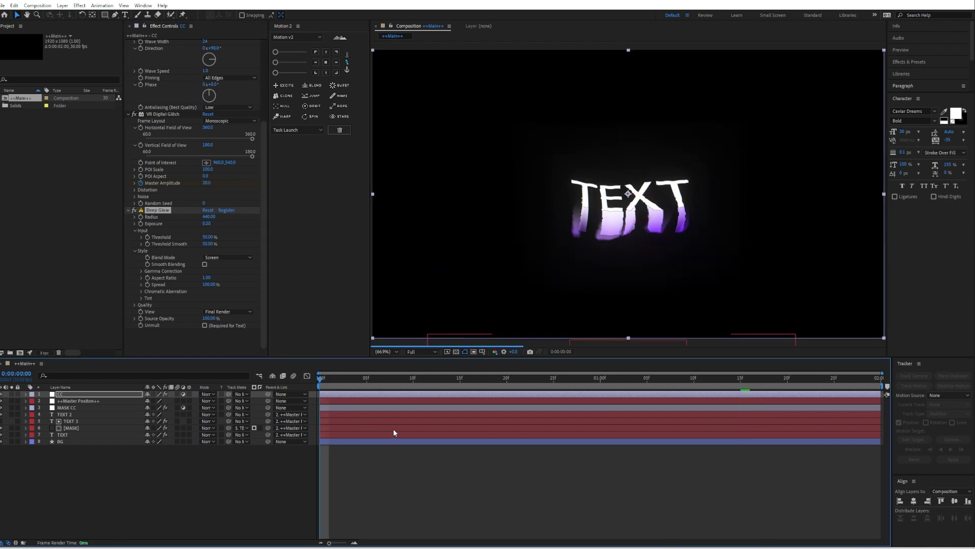
Show the ++Master Position++ layer's Position property and play the preview
{"action": "key", "text": "ctrl+Down"}
{"action": "key", "text": "p"}
{"action": "key", "text": "space"}
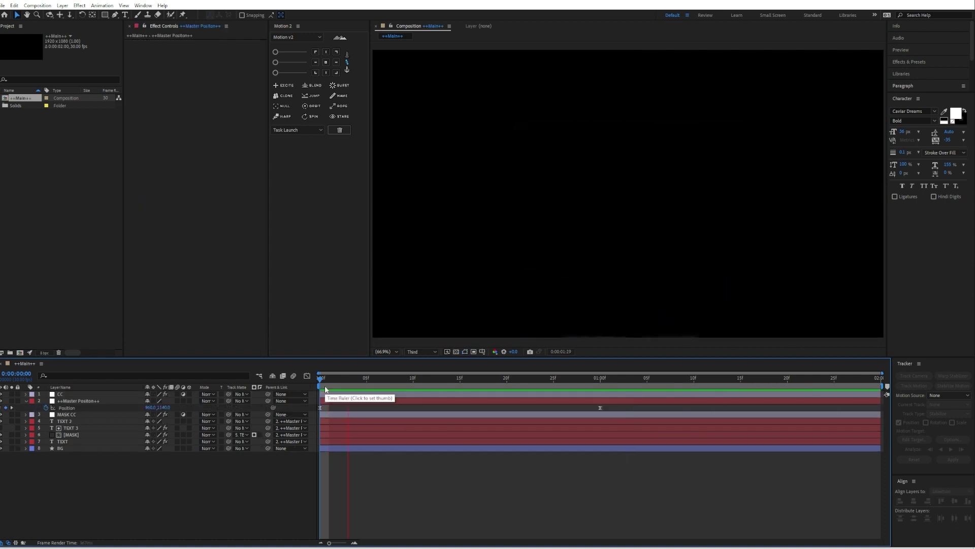